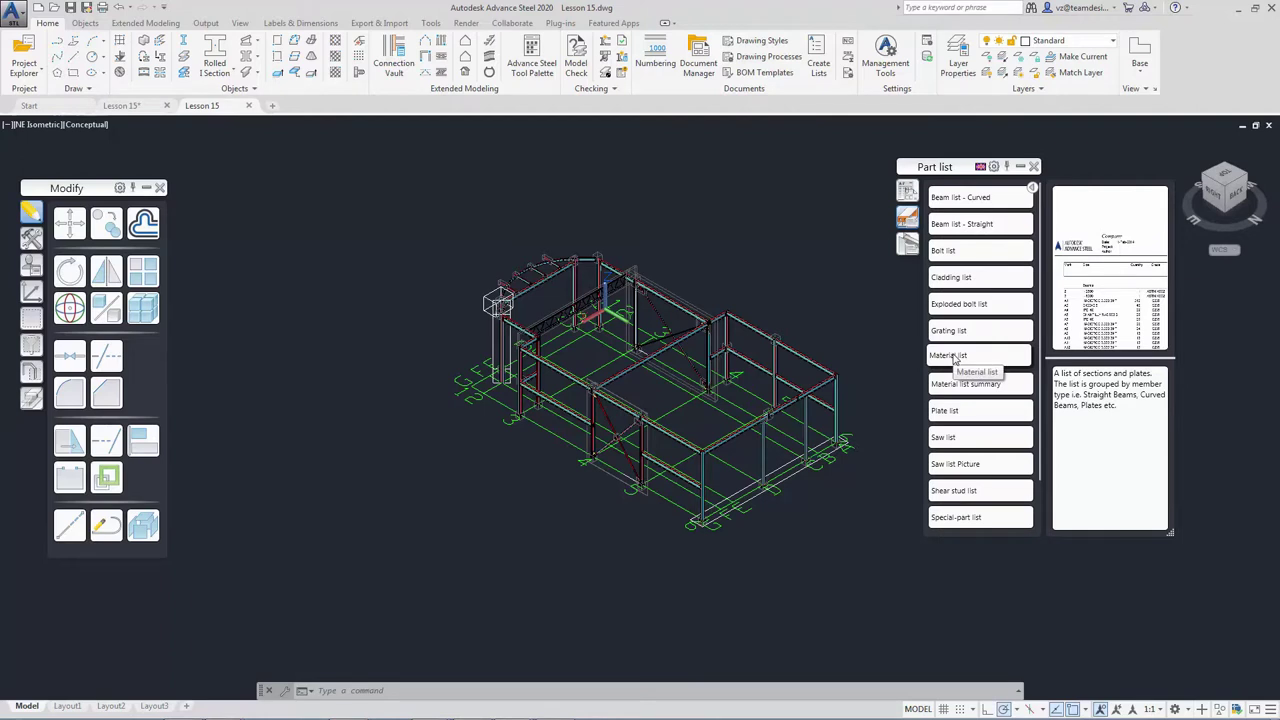
- Generate the Material list and export it in Portable Document Format (PDF) to the BOM folder as Material list .pdf
left_click(954, 357)
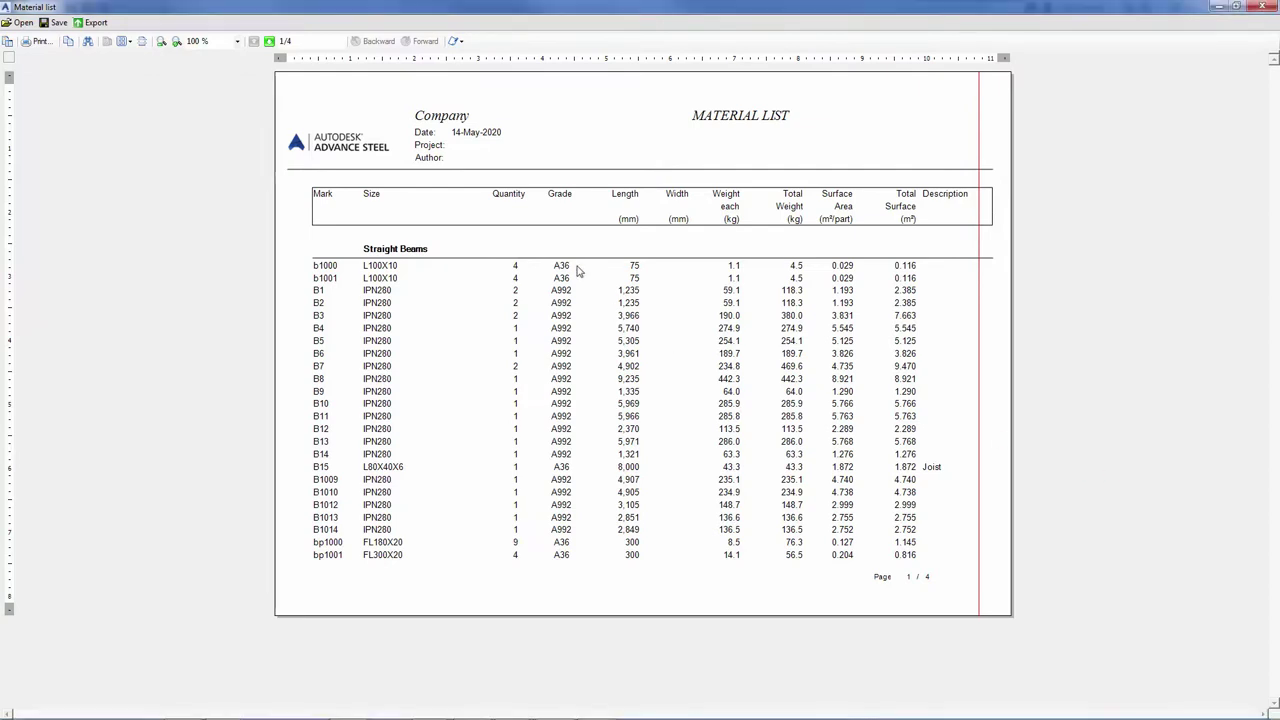
left_click(94, 23)
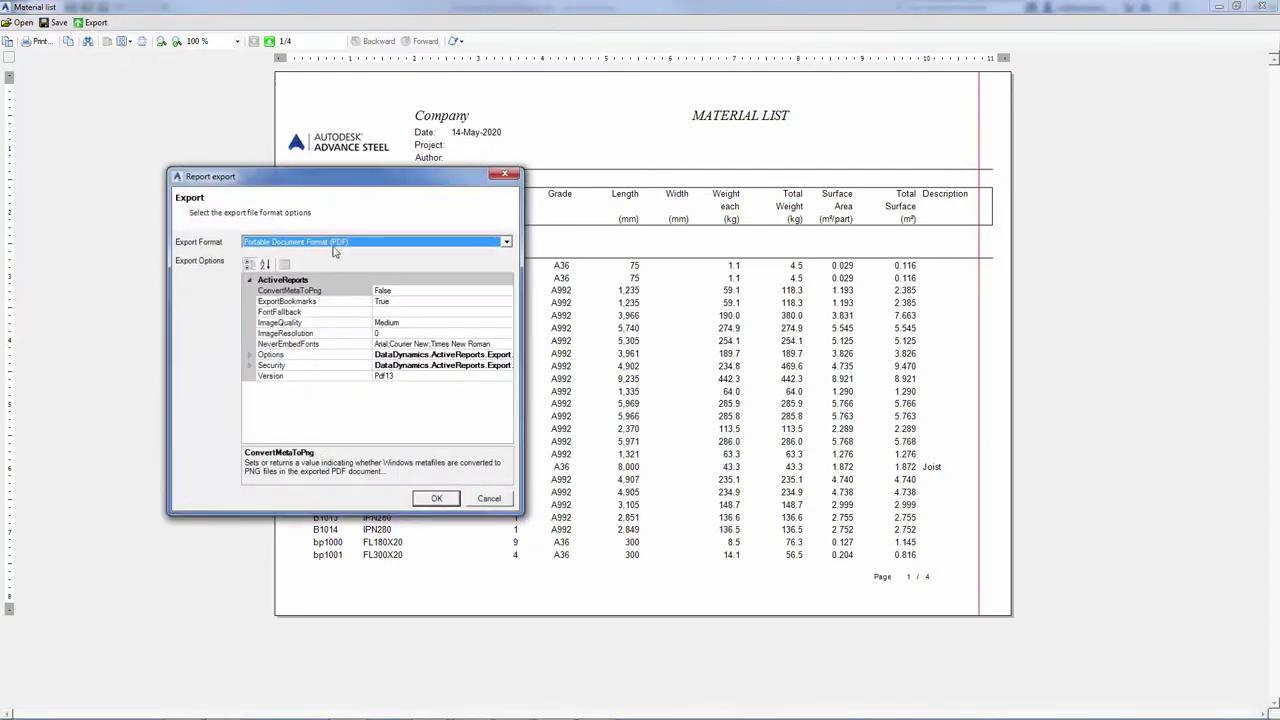
left_click(506, 242)
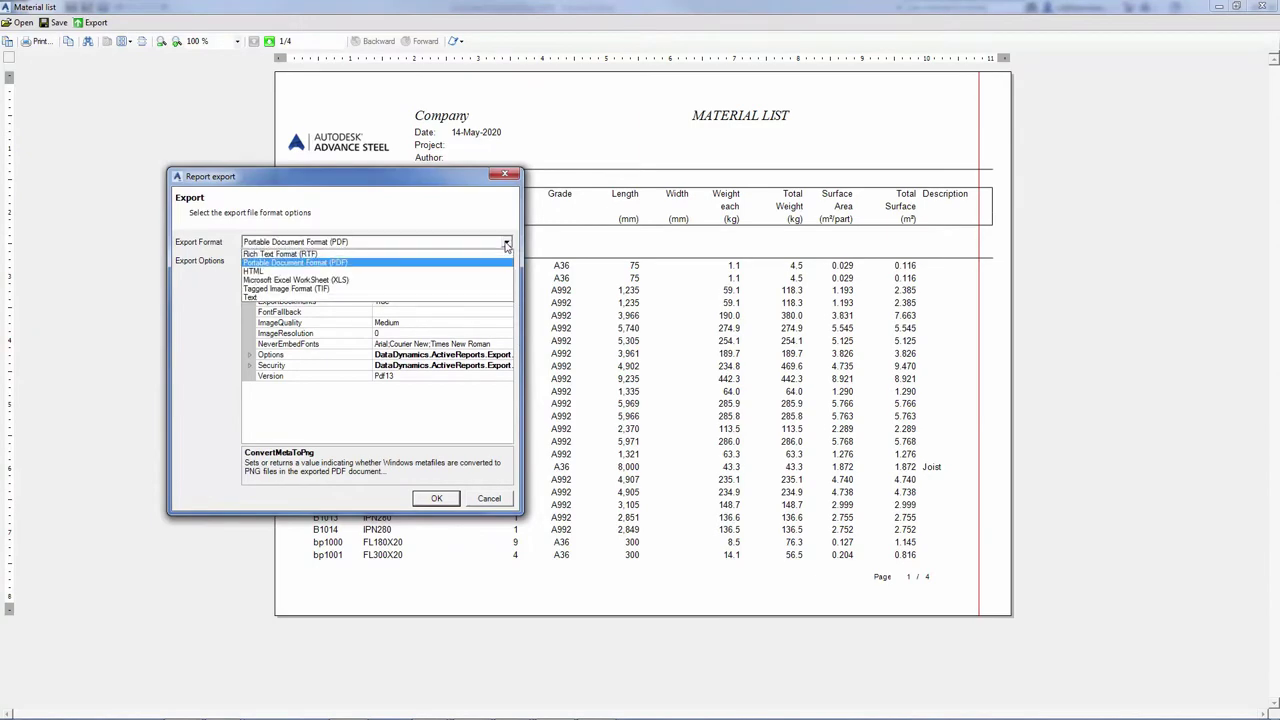
left_click(482, 263)
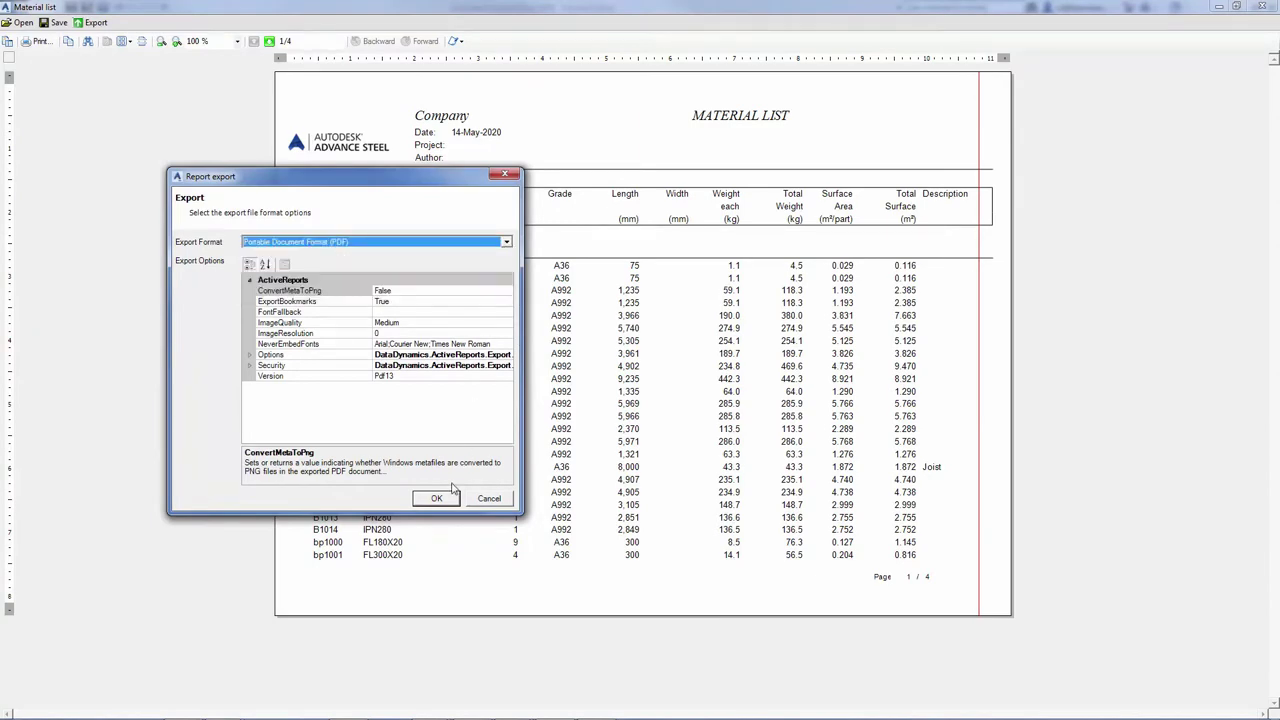
left_click(437, 499)
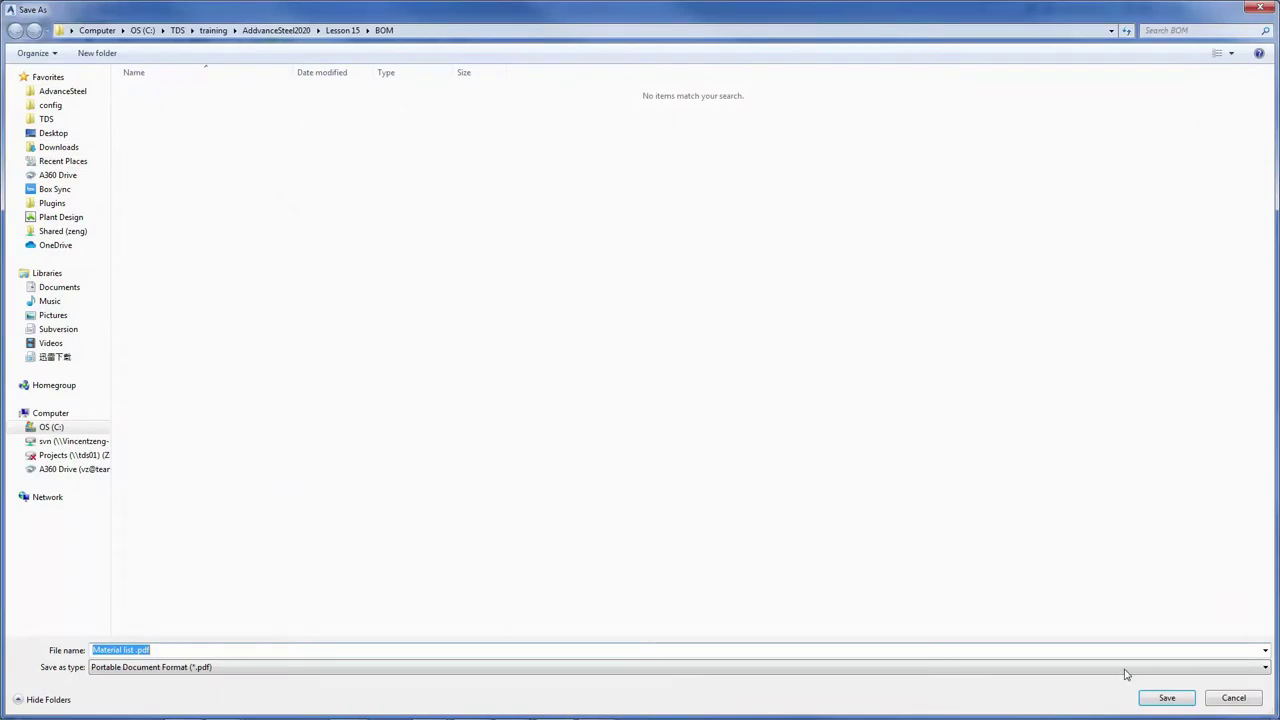
left_click(1176, 703)
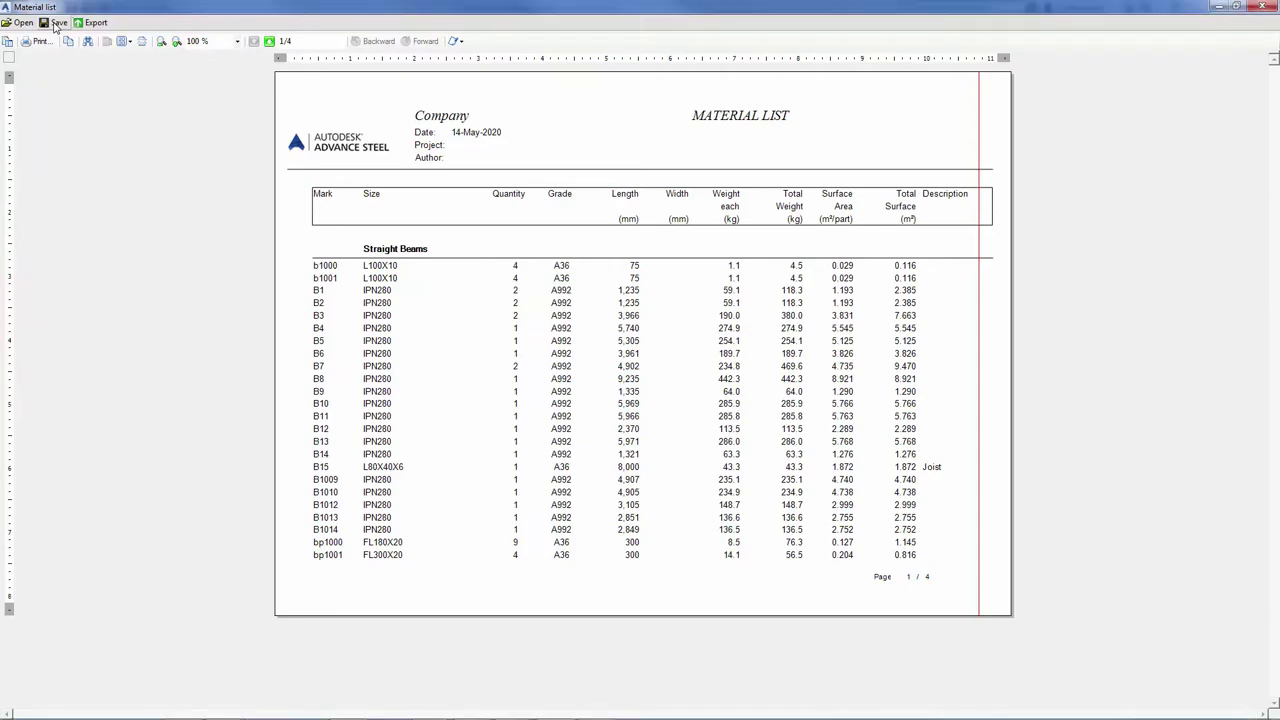
- Save the material list report as the BOM file Material list .rdf in the BOM folder and close the report
left_click(56, 23)
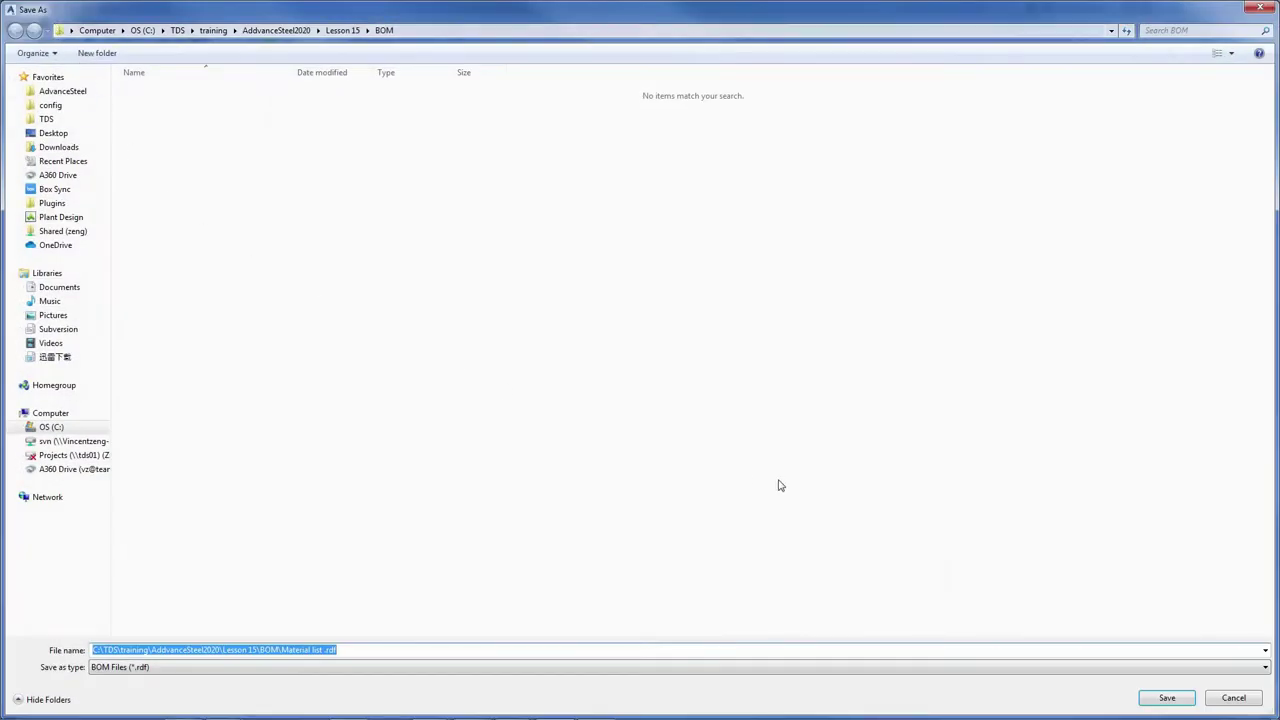
left_click(1168, 698)
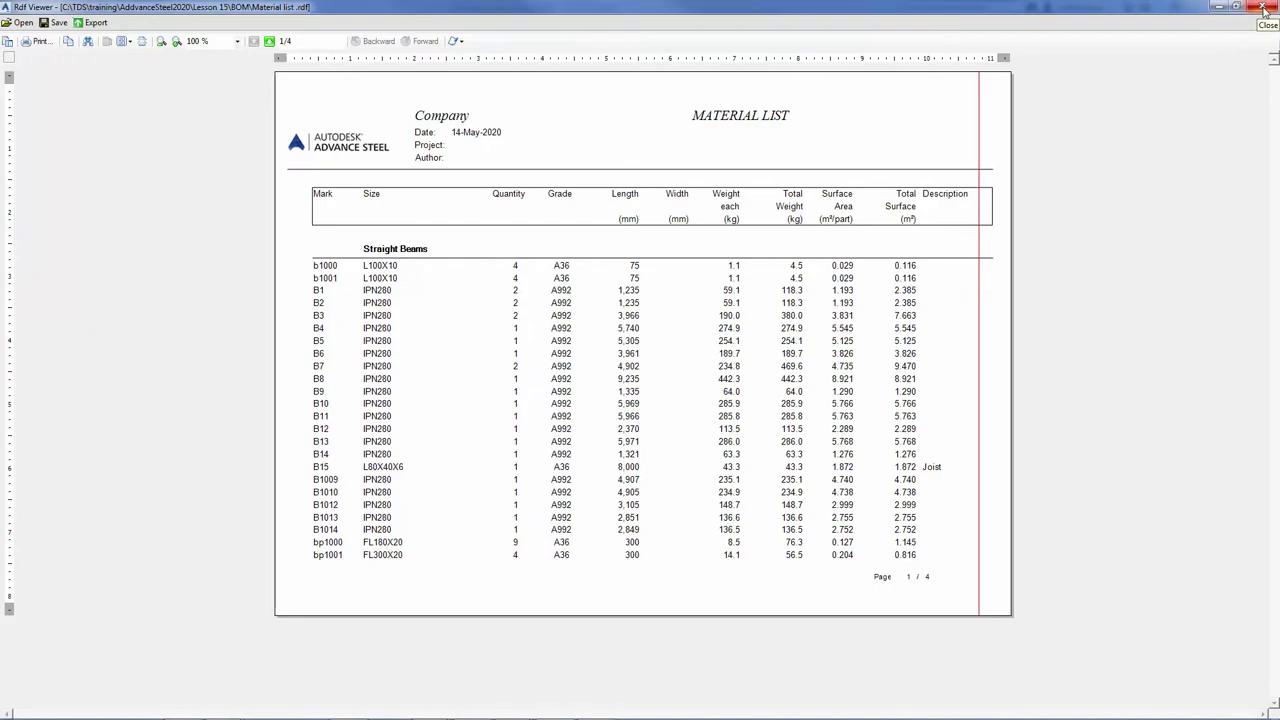
left_click(1263, 8)
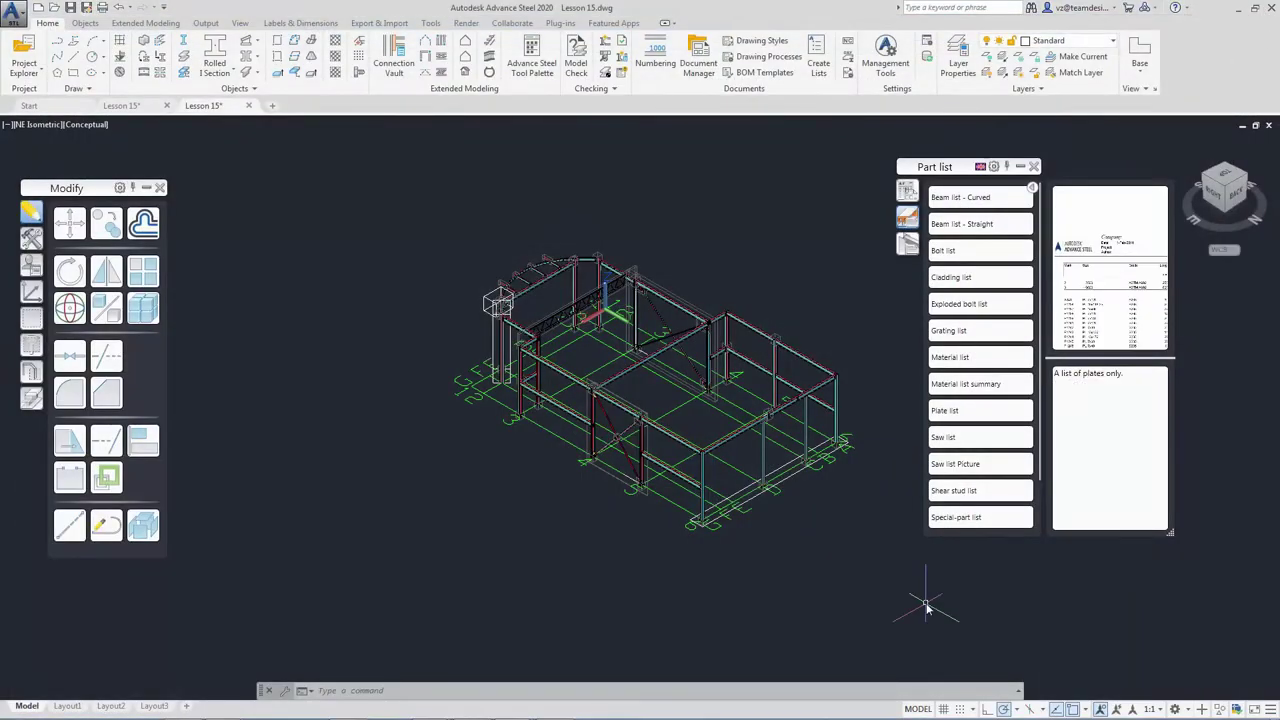
- Examine the properties and preview pages of the saved Material list under Bill-of-Material in the Document Manager
left_click(698, 66)
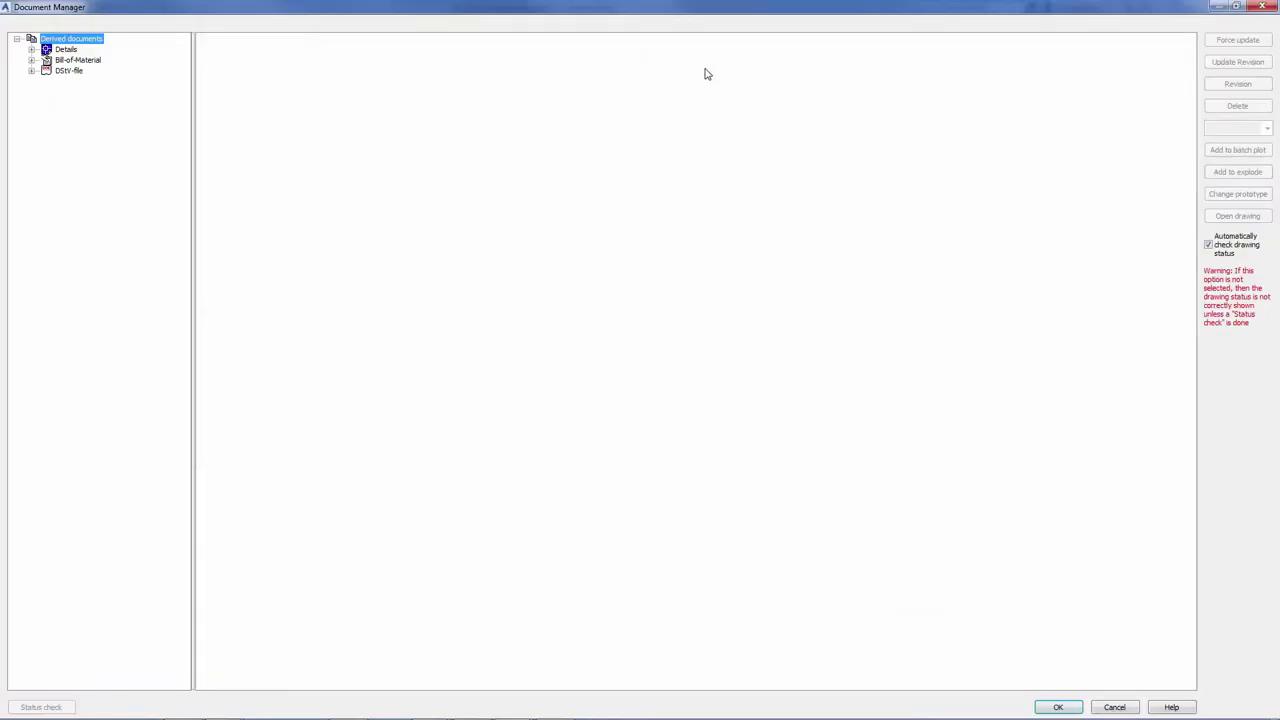
left_click(31, 60)
left_click(46, 72)
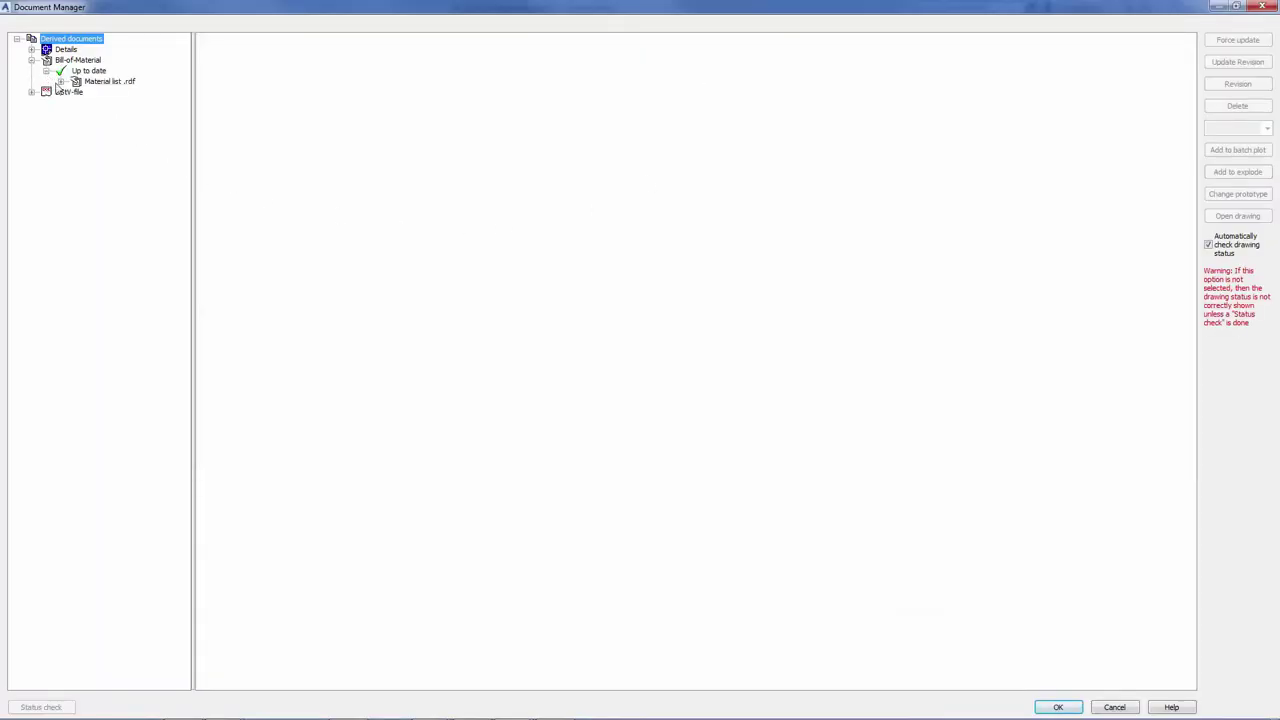
left_click(61, 82)
left_click(117, 93)
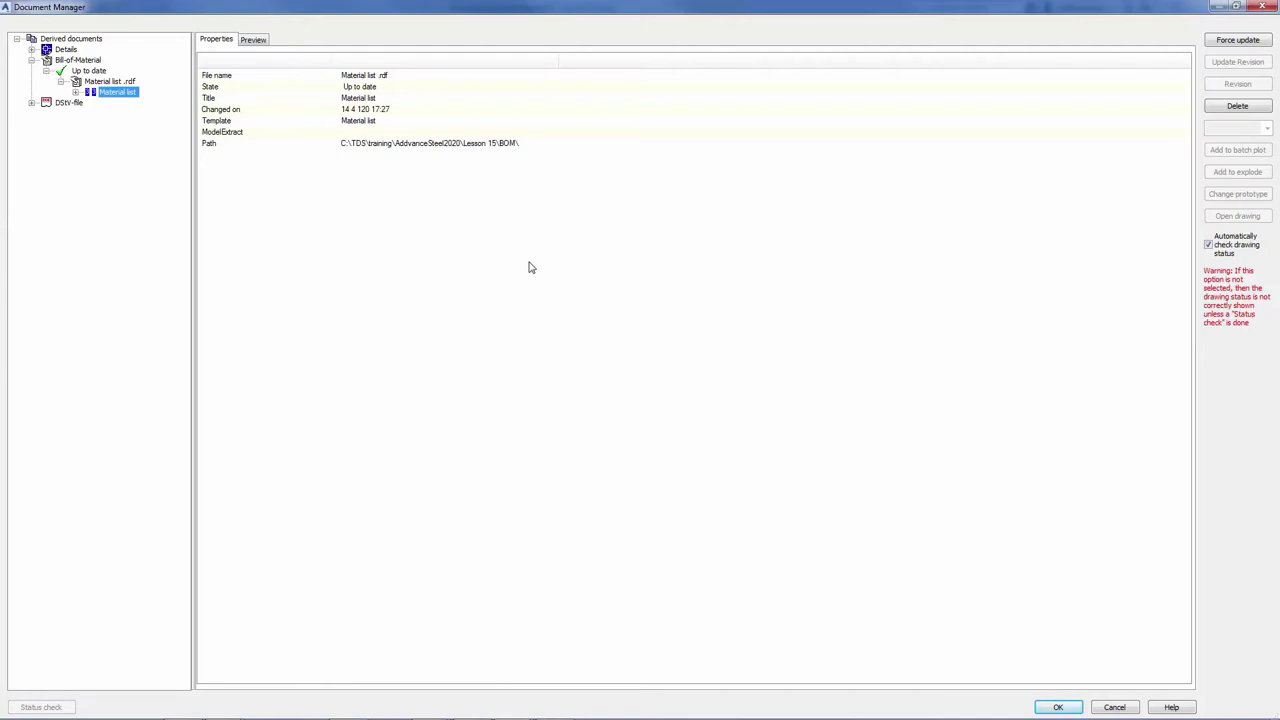
left_click(255, 41)
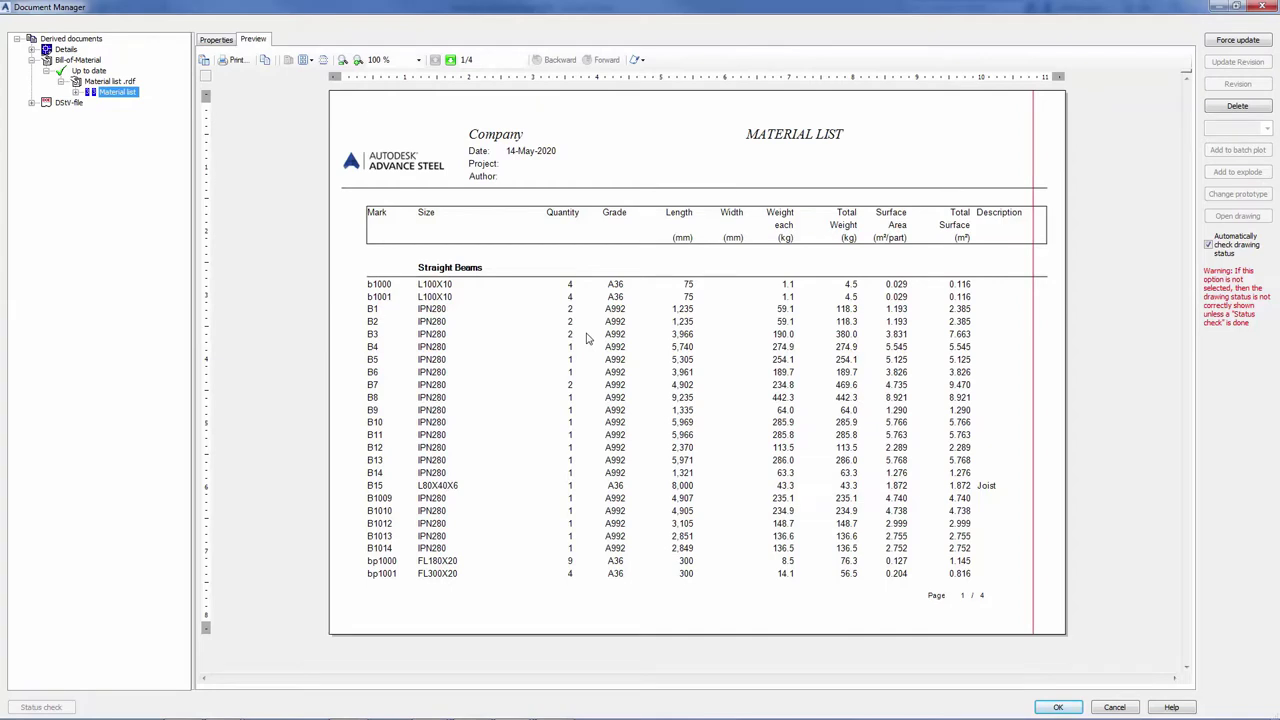
left_click(588, 338)
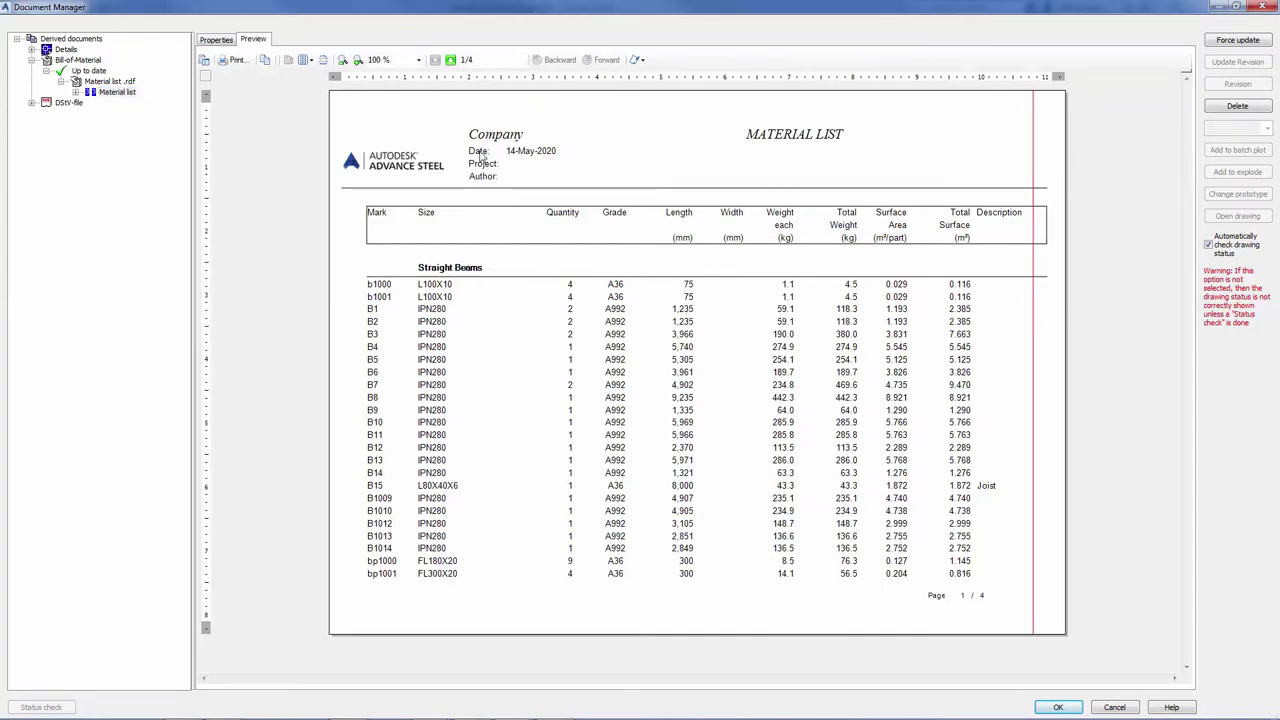
left_click(452, 61)
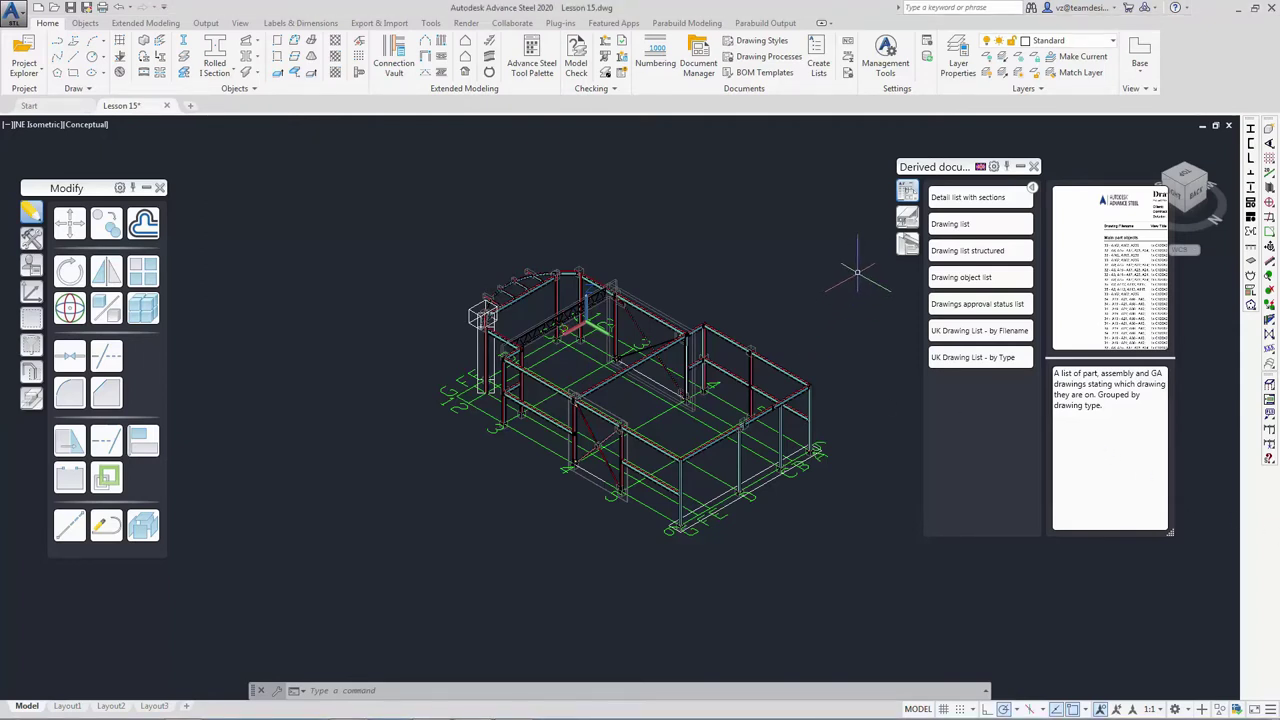
- Confirm the NC settings based on single part numbers with file name %NCPOS_NUM.nc.dstv and export the model to NC format
left_click(848, 75)
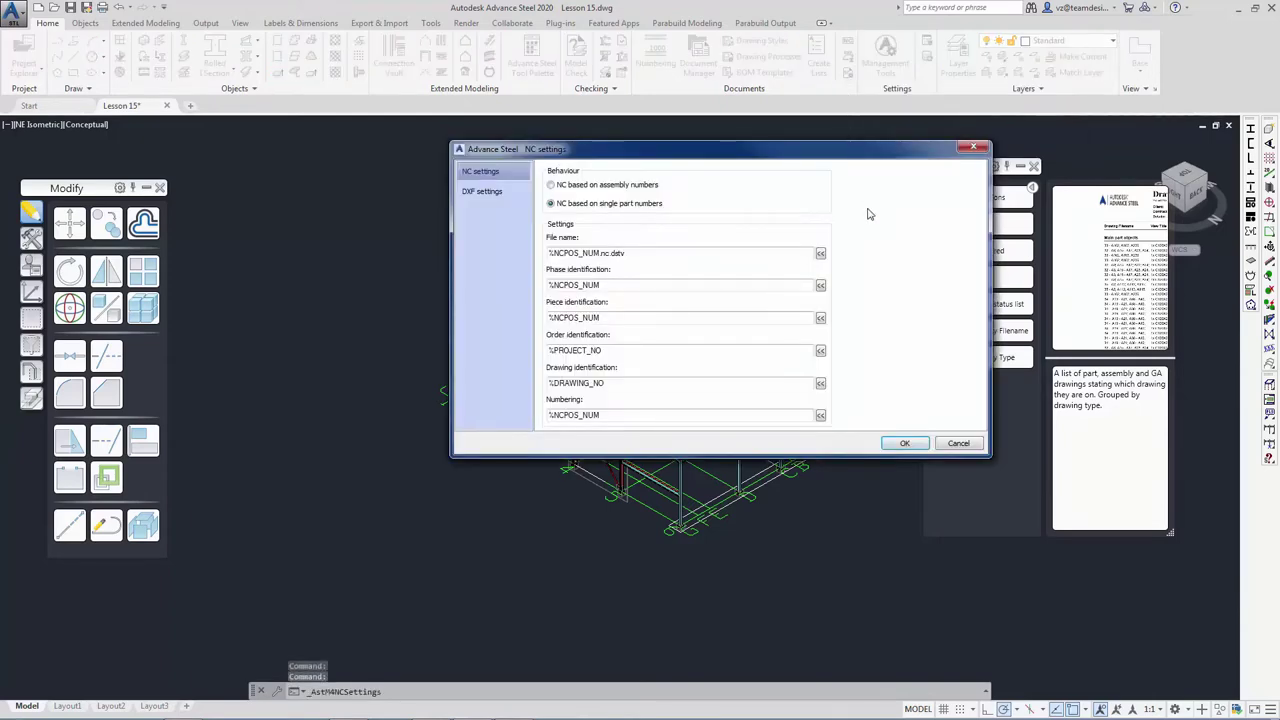
left_click(647, 254)
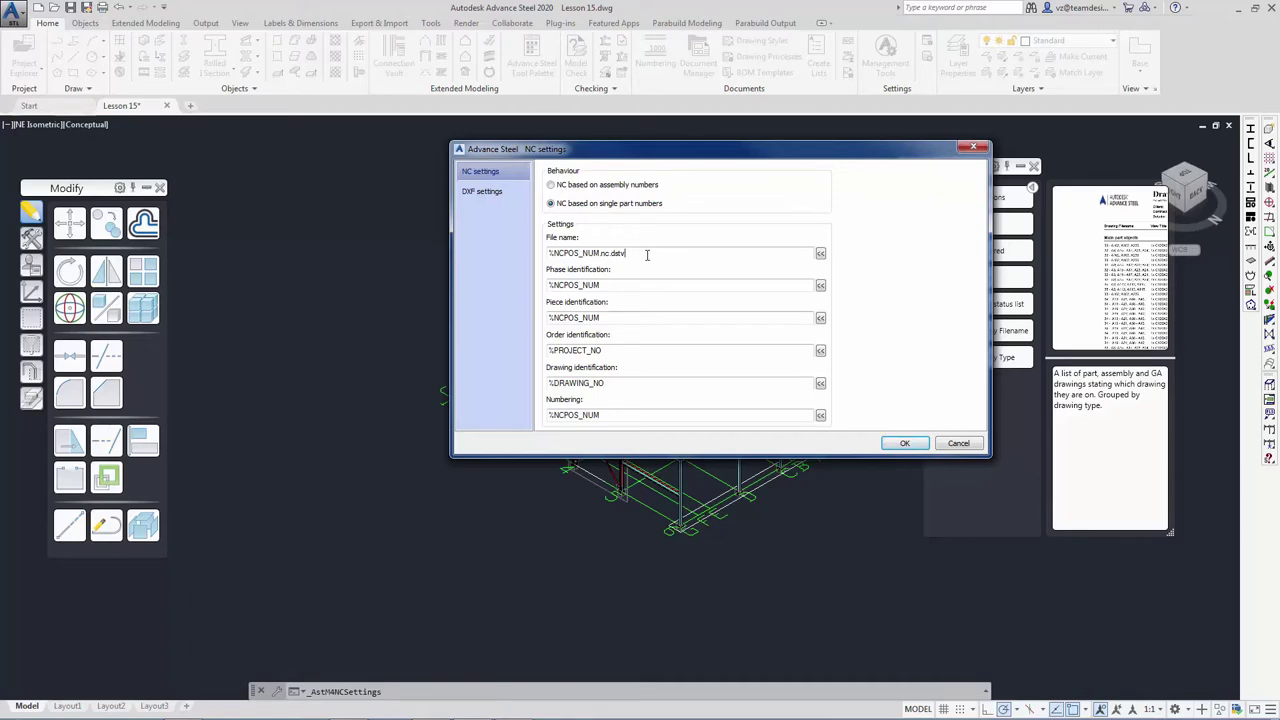
left_click(903, 443)
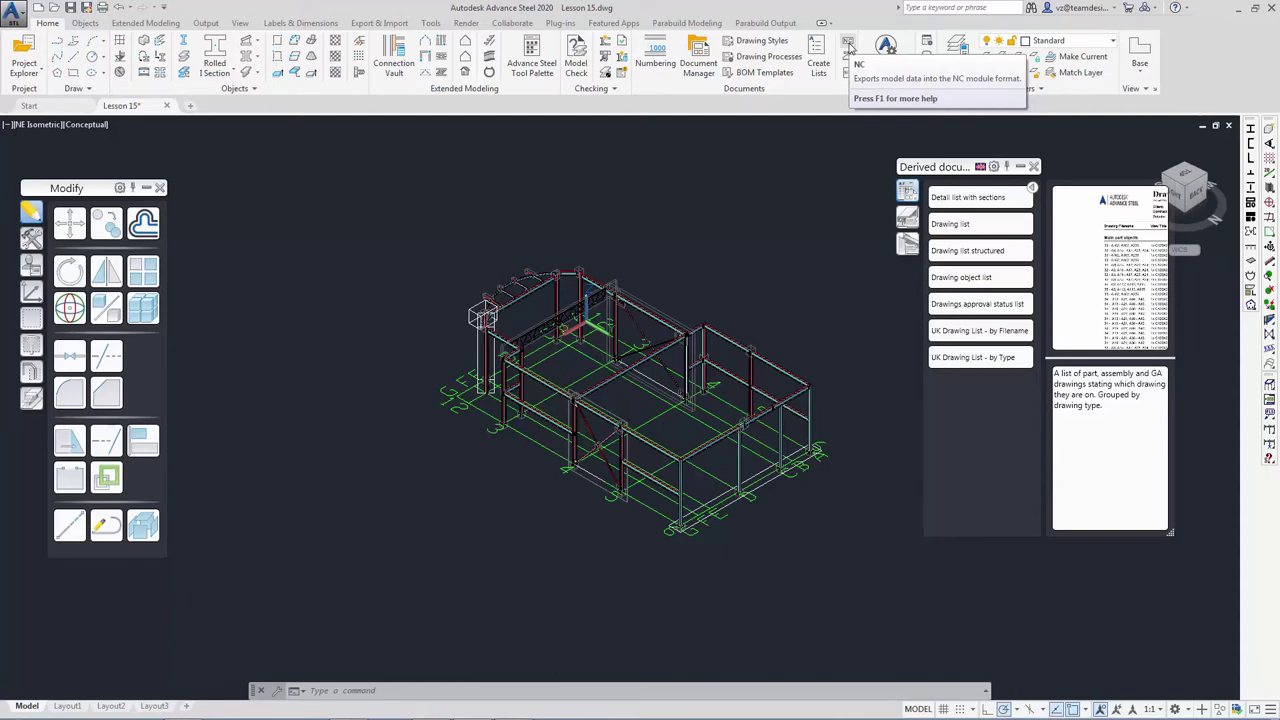
left_click(849, 48)
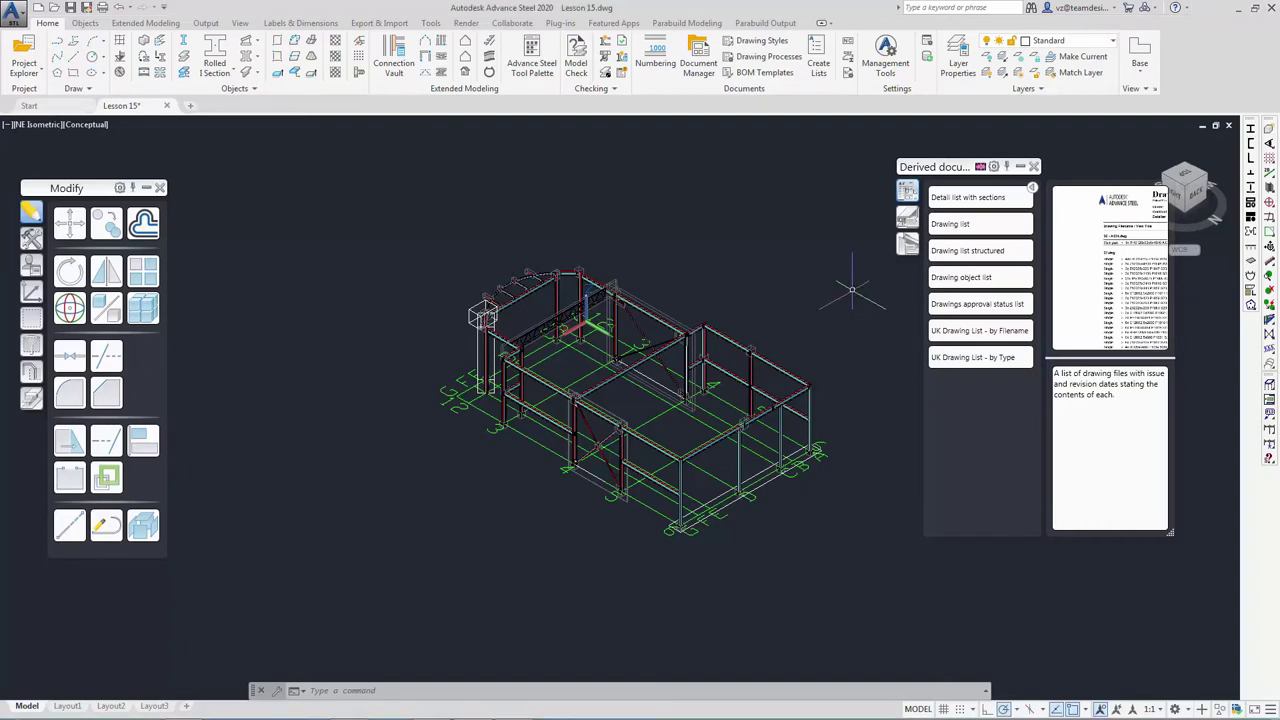
- Examine the up-to-date DStV-NC files in the Document Manager and select one of them for review
left_click(706, 70)
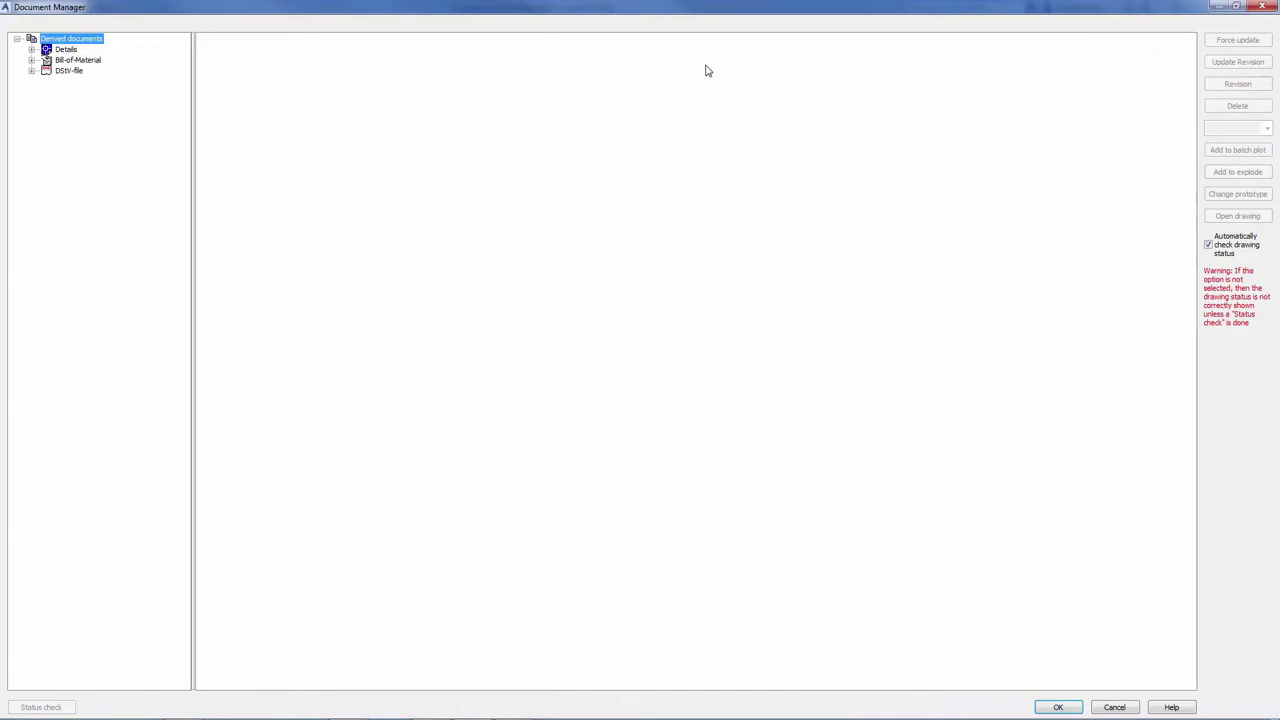
left_click(31, 71)
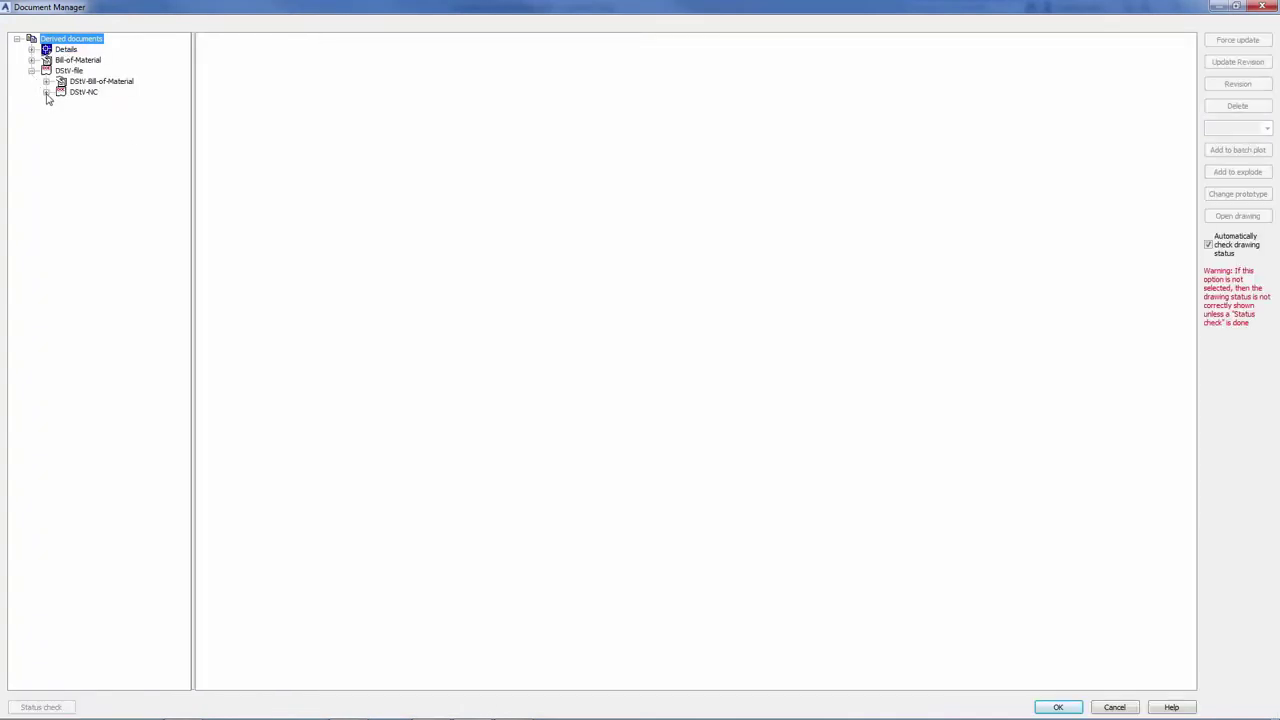
left_click(46, 92)
left_click(61, 102)
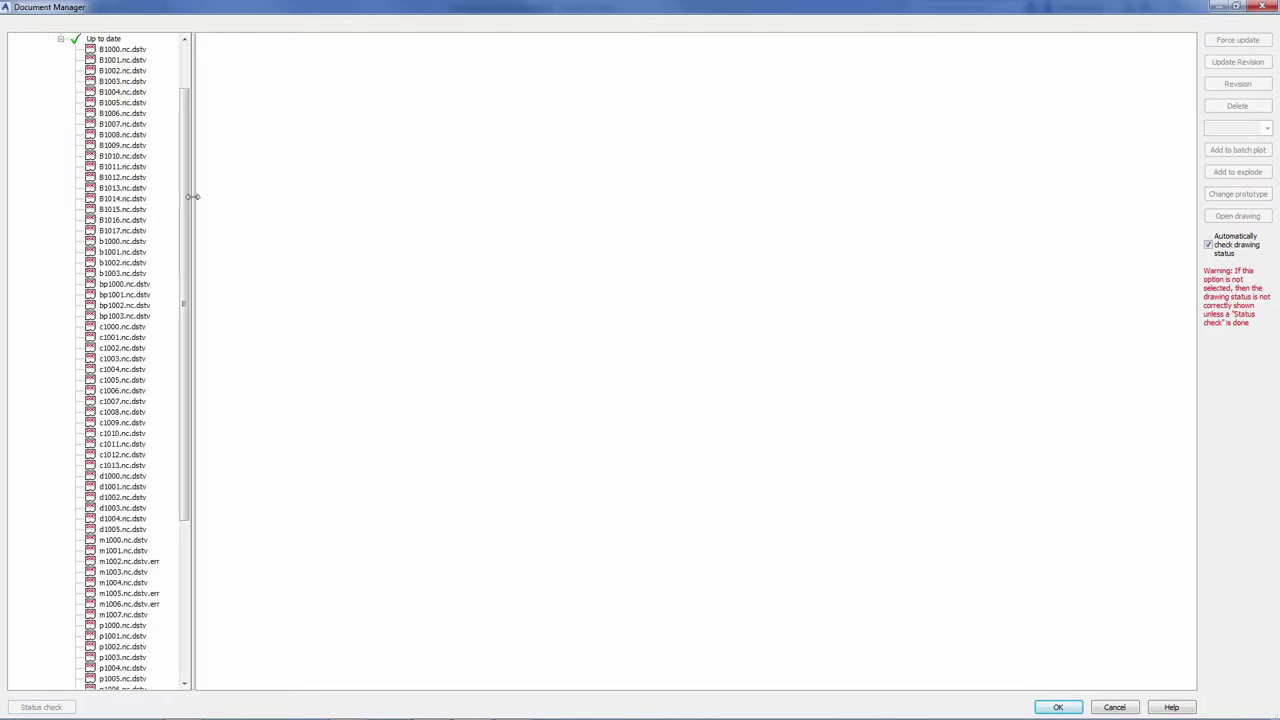
left_click_drag(186, 207, 177, 428)
left_click(140, 391)
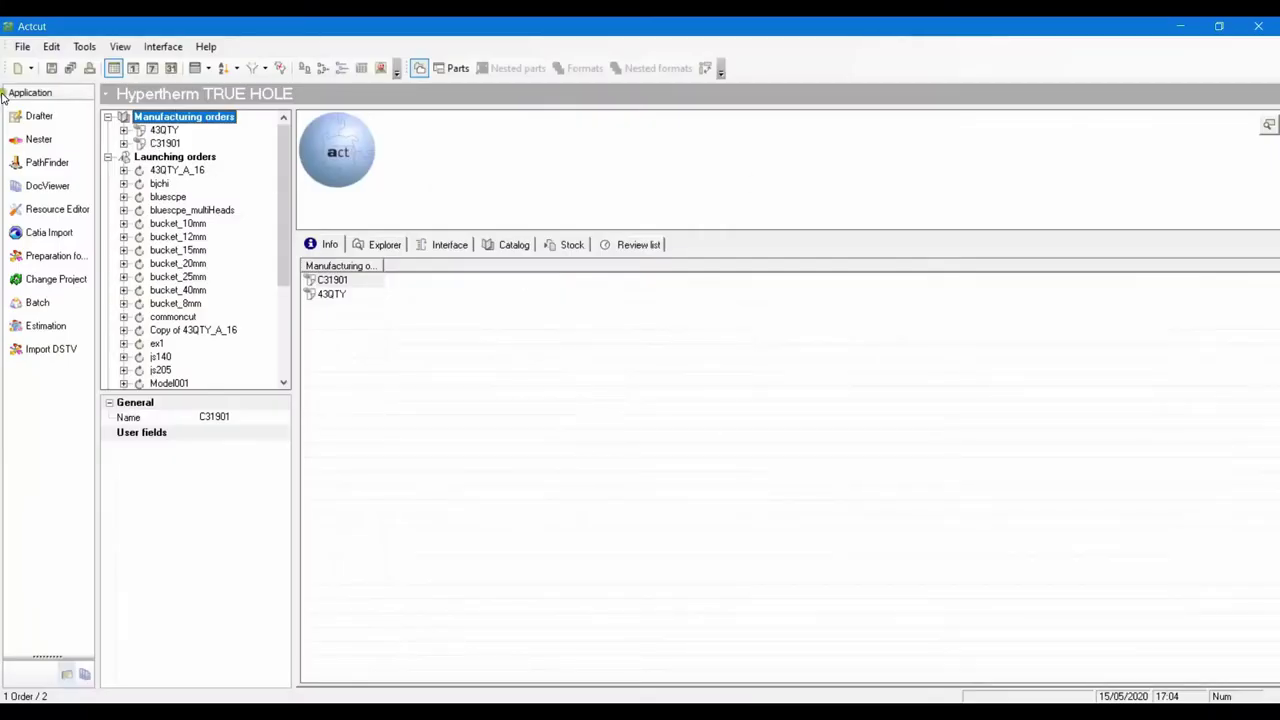
- Switch to Actcut and import all plate DSTV files from the folder C:\work\SG\TDS\Plates
left_click(57, 350)
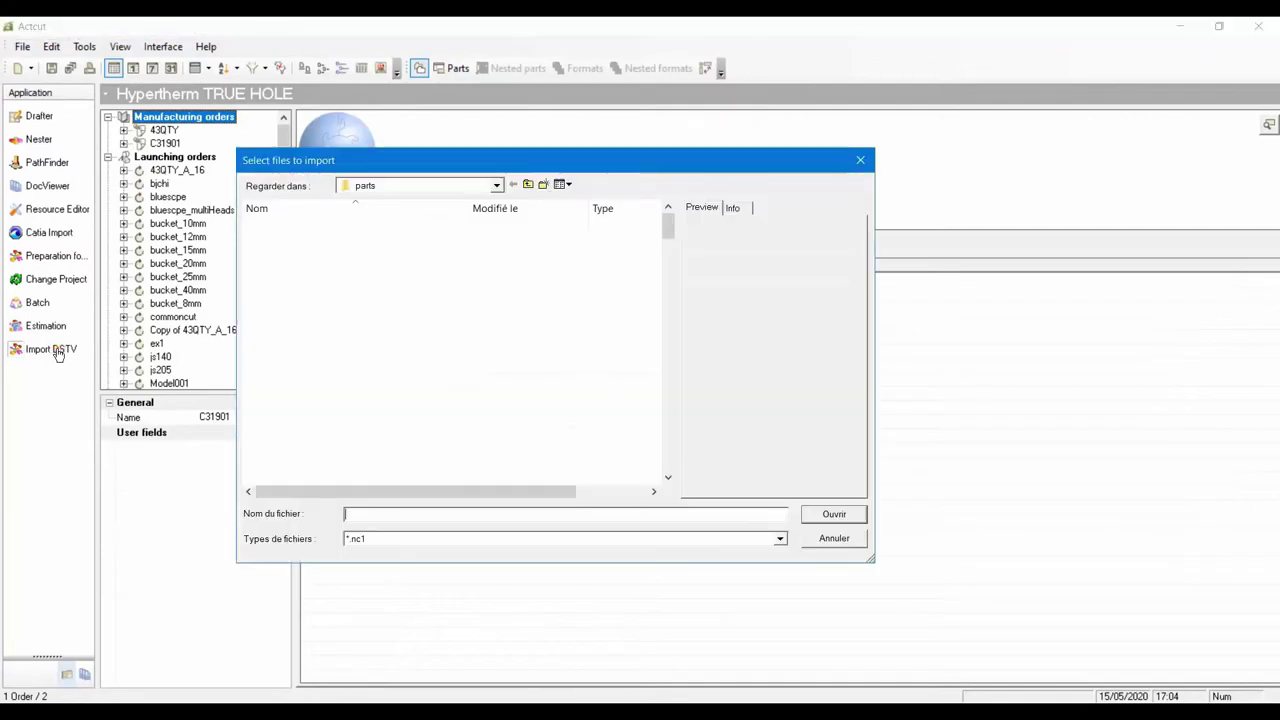
left_click(491, 515)
type("C:\\work\\SG\\TDS\\Plates")
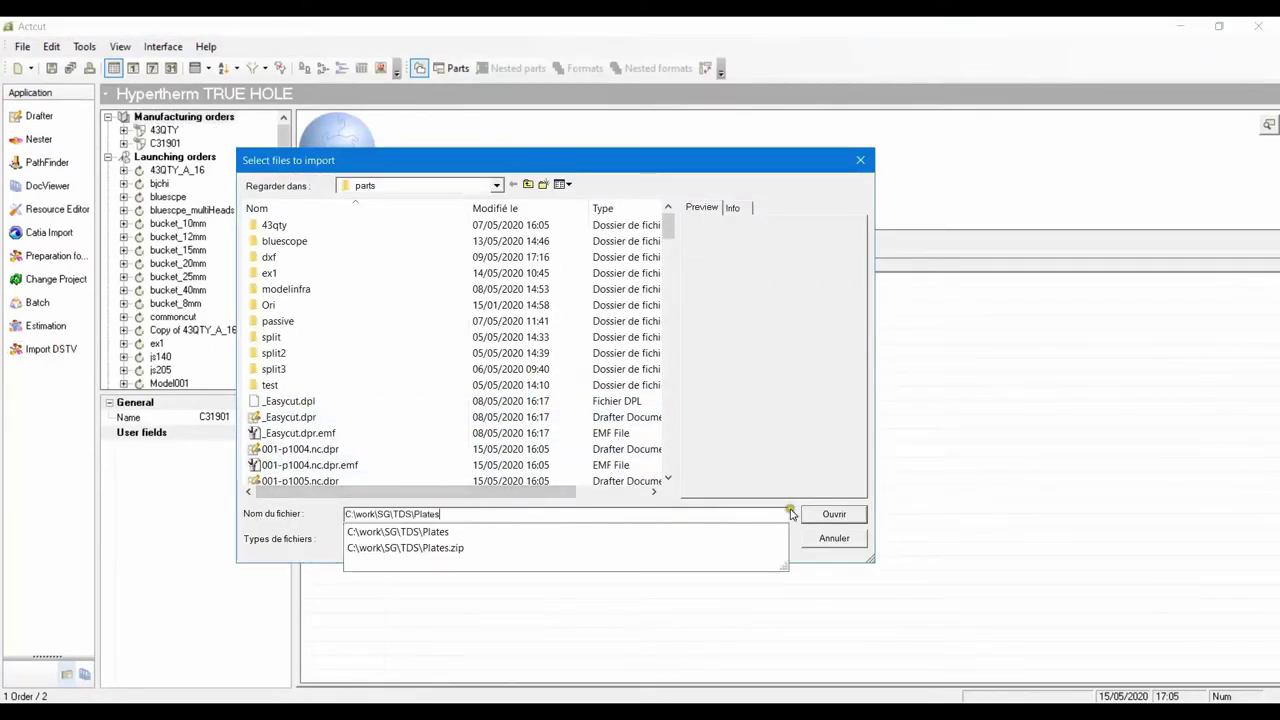
left_click(832, 515)
left_click(320, 225)
key("ctrl+a")
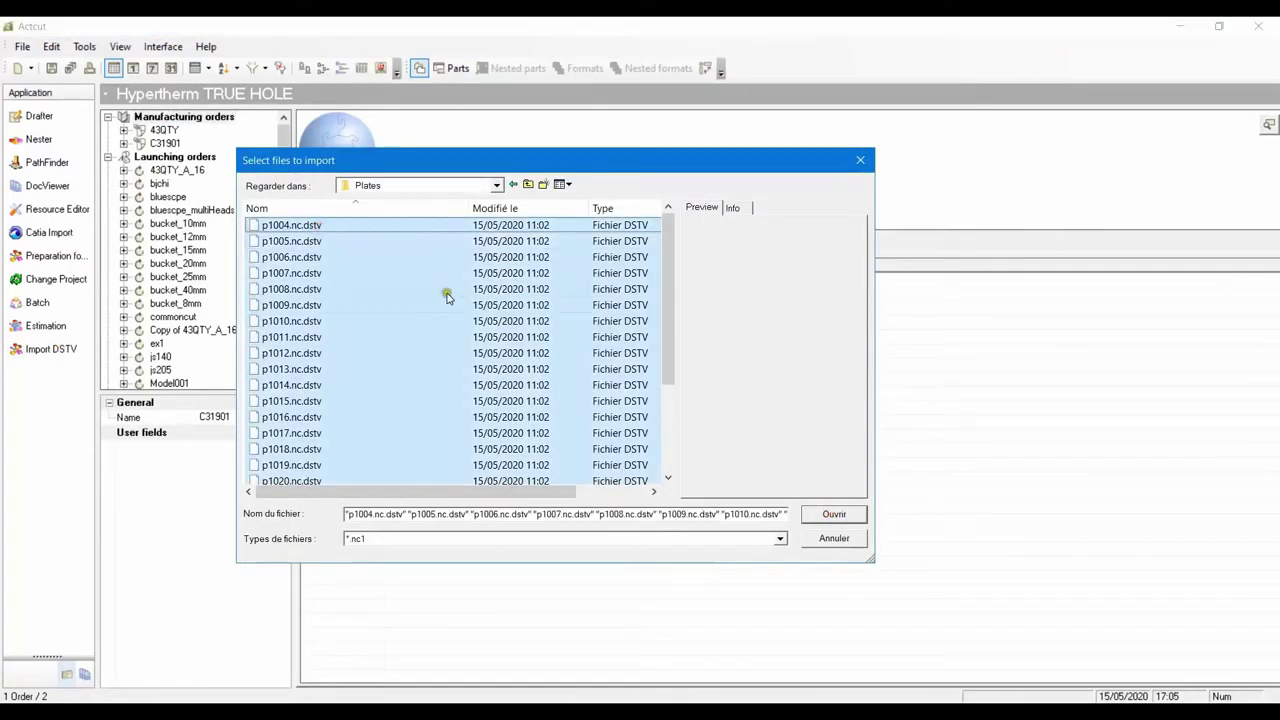
left_click(838, 514)
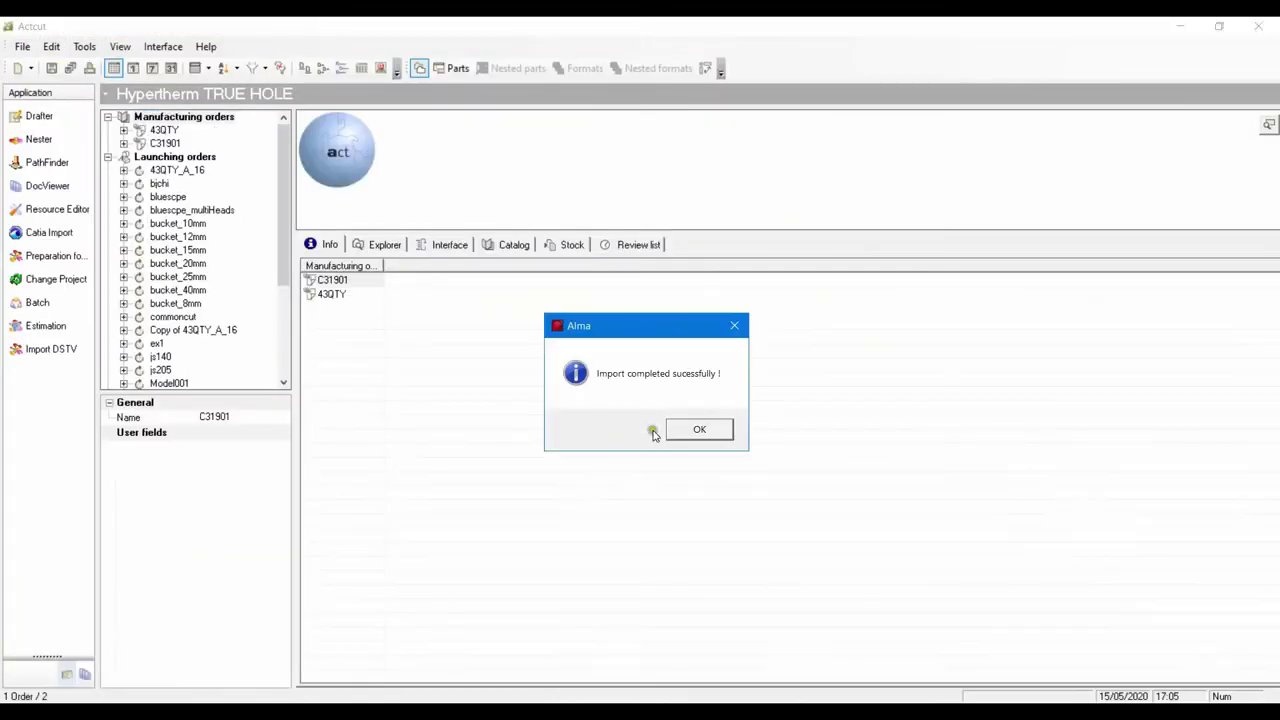
left_click(714, 434)
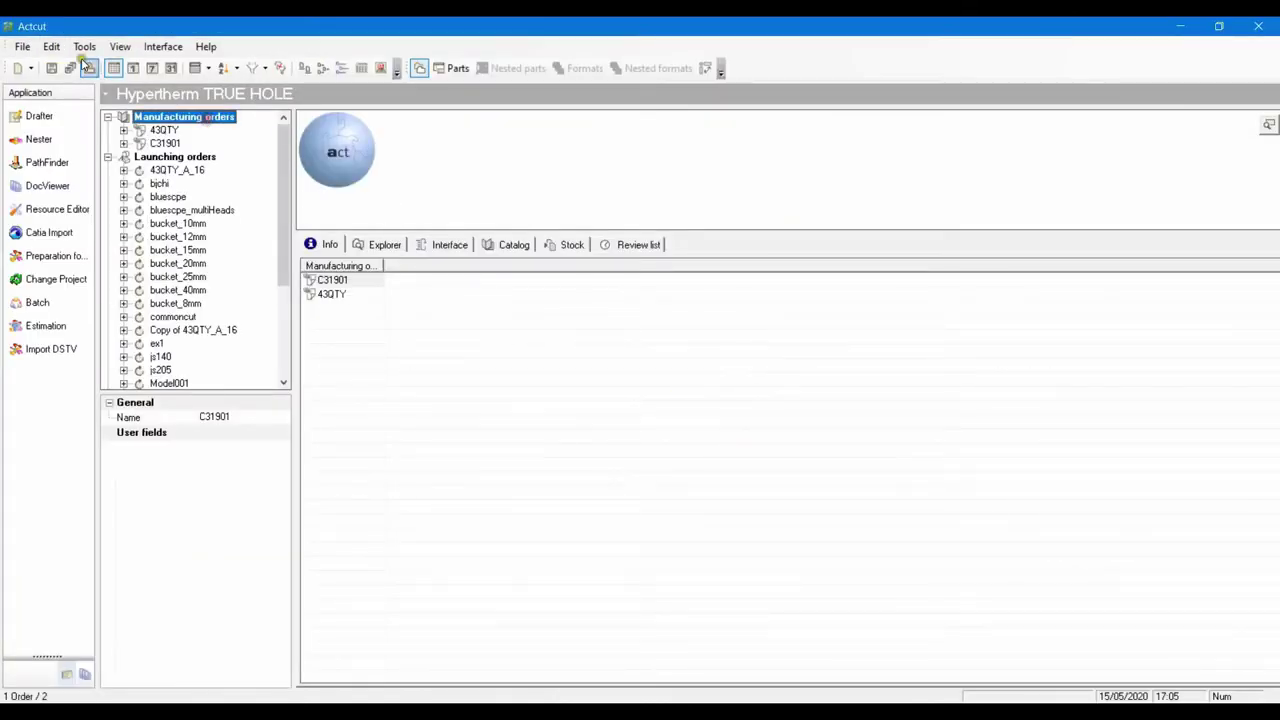
- Refresh the order tree and list the Other parts of manufacturing order 001
left_click(119, 46)
left_click(150, 61)
scroll(193, 146, "up", 3)
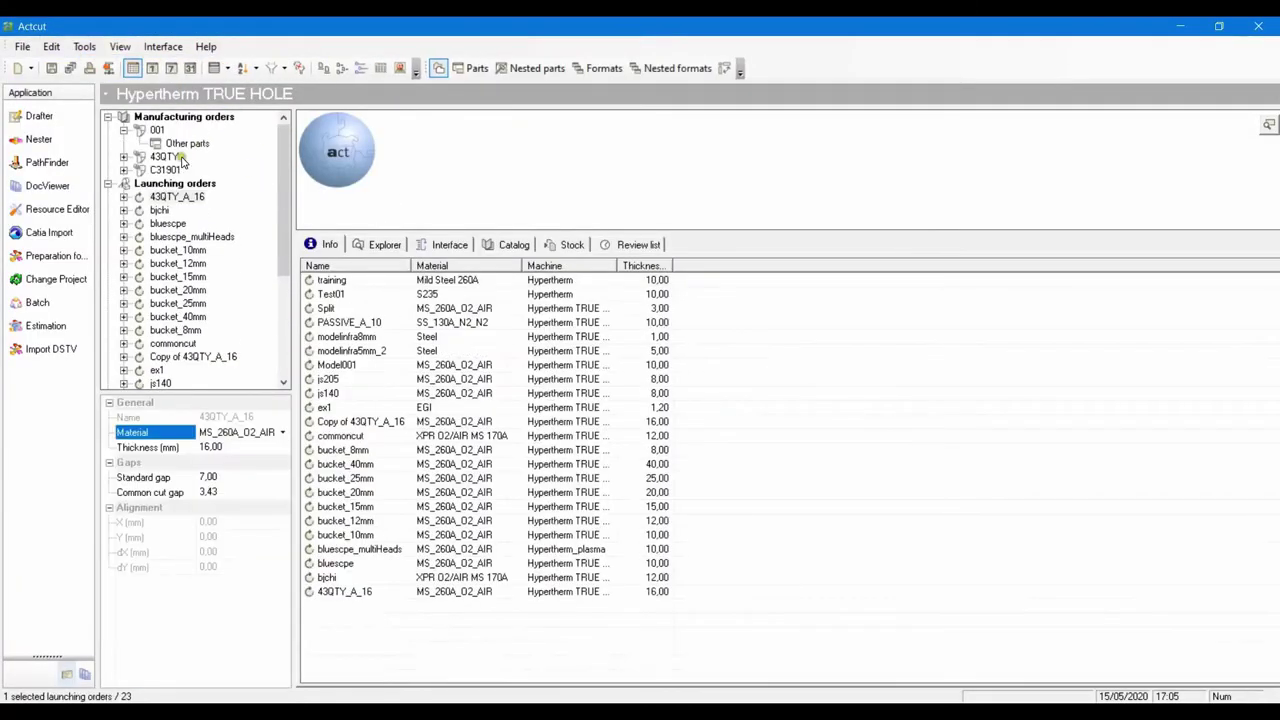
left_click(185, 143)
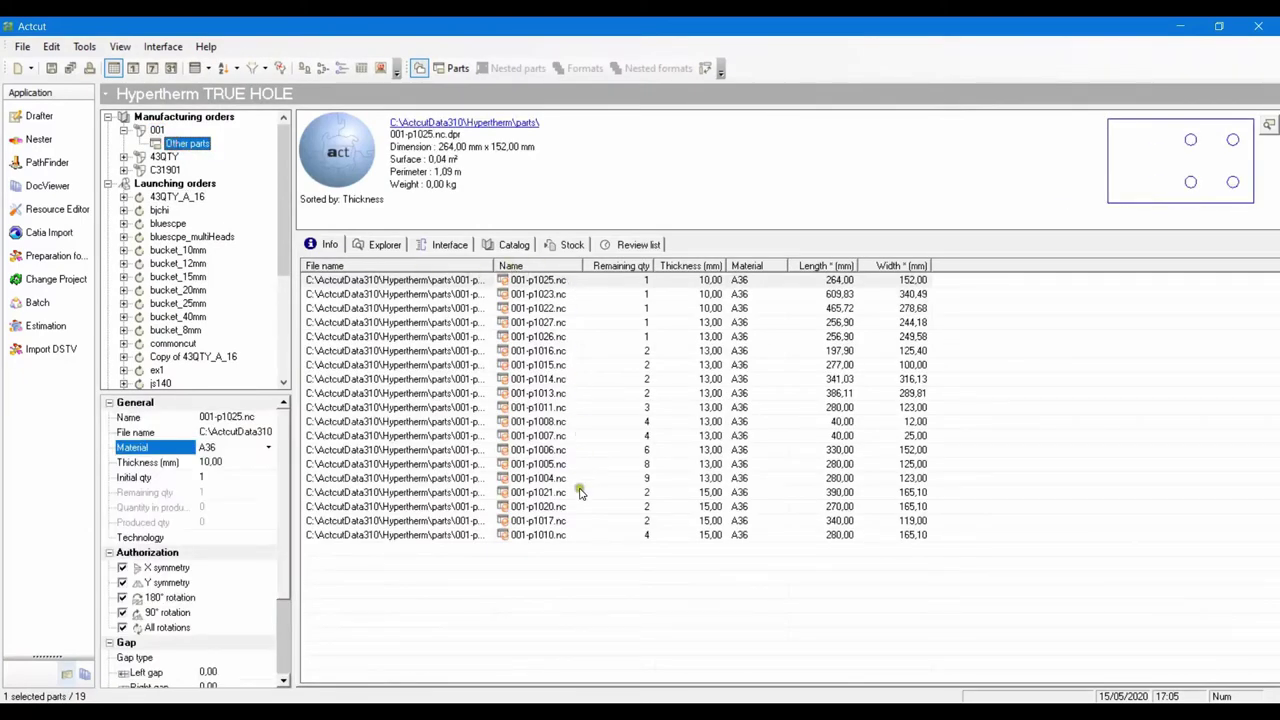
- Select all parts from 001-p1025.nc to 001-p1010.nc and start generating launching orders for them
left_click(645, 282)
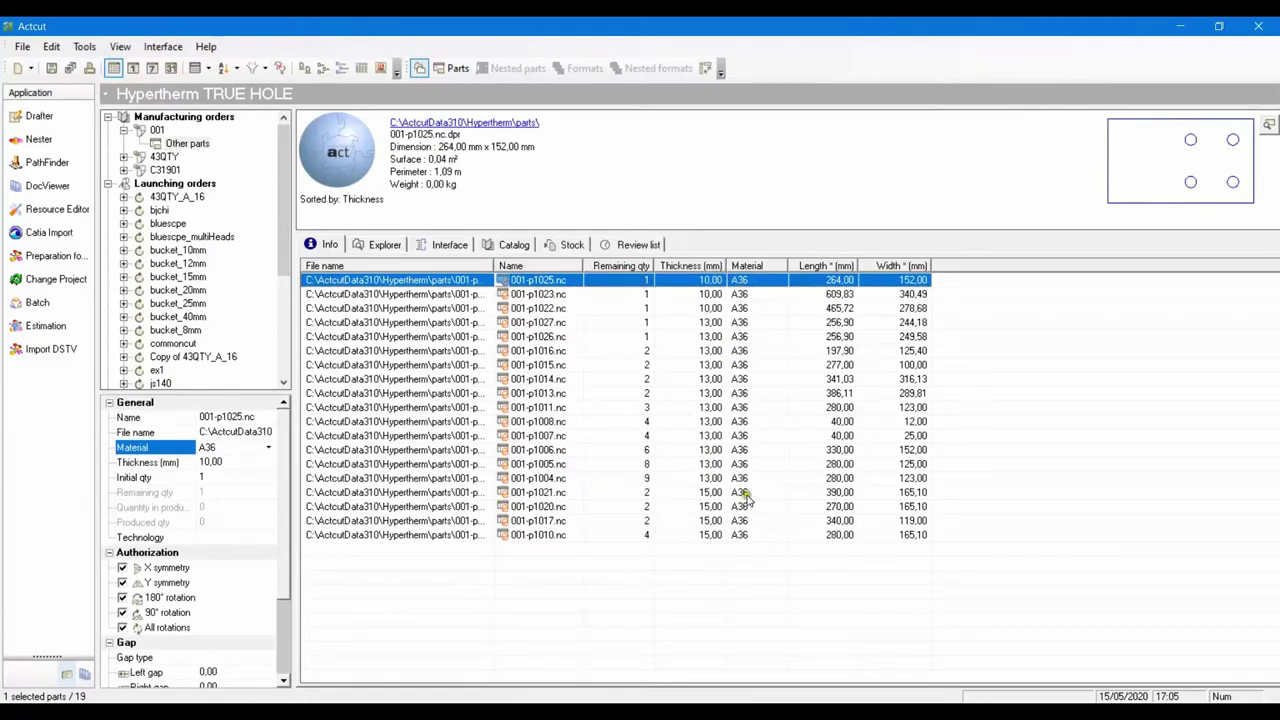
left_click(460, 534, "shift")
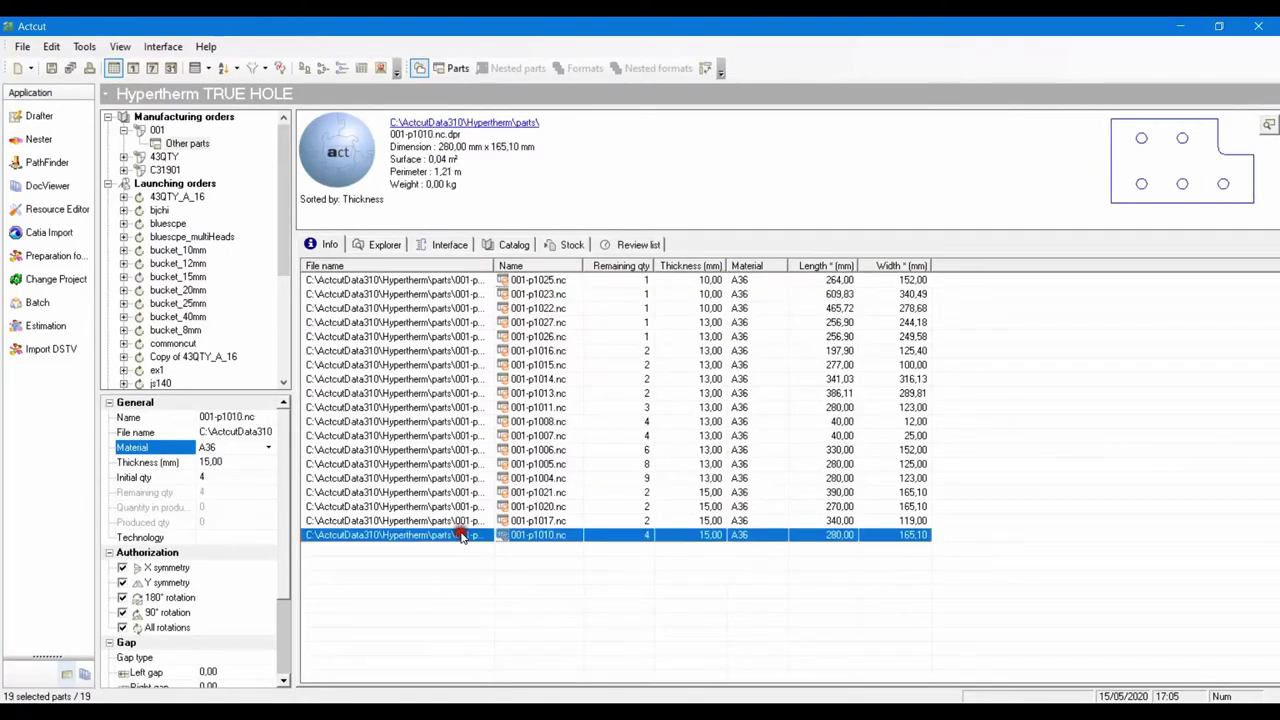
right_click(468, 495)
left_click(560, 190)
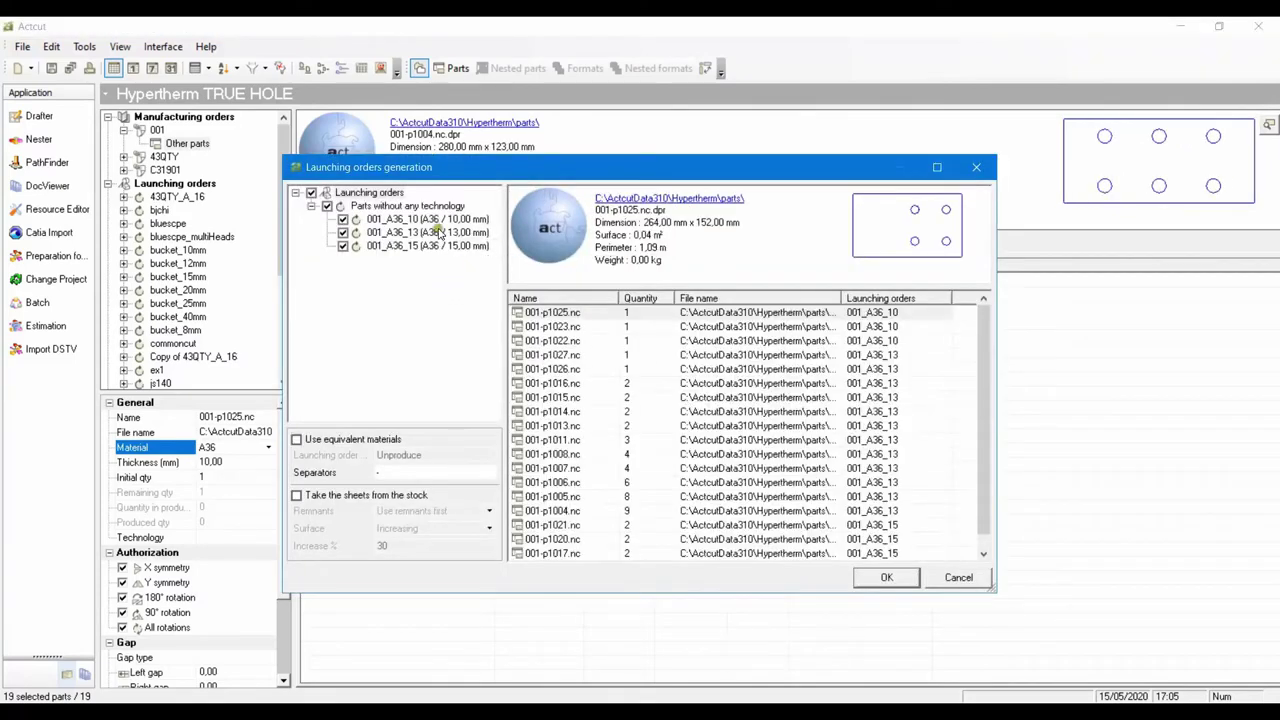
- Review the parts grouped under the proposed launching orders 001_A36_10, 001_A36_13 and 001_A36_15
left_click(445, 219)
left_click(446, 233)
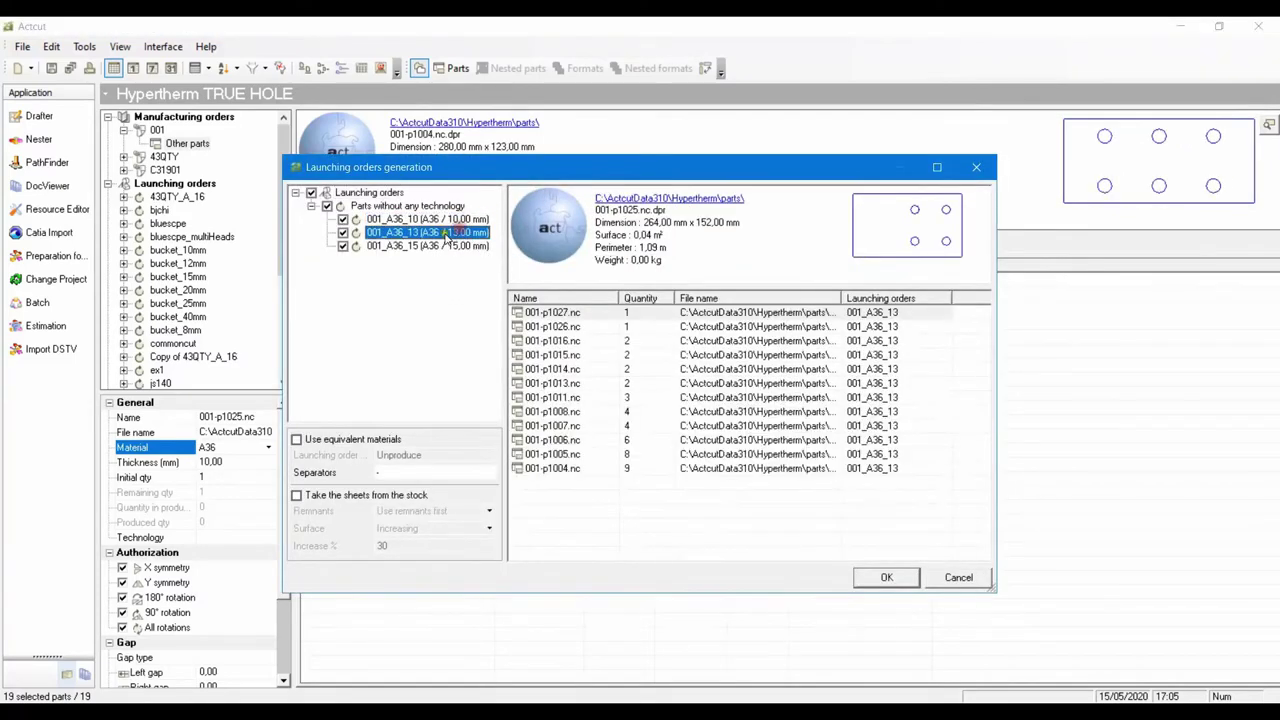
left_click(459, 246)
left_click(459, 233)
left_click(462, 219)
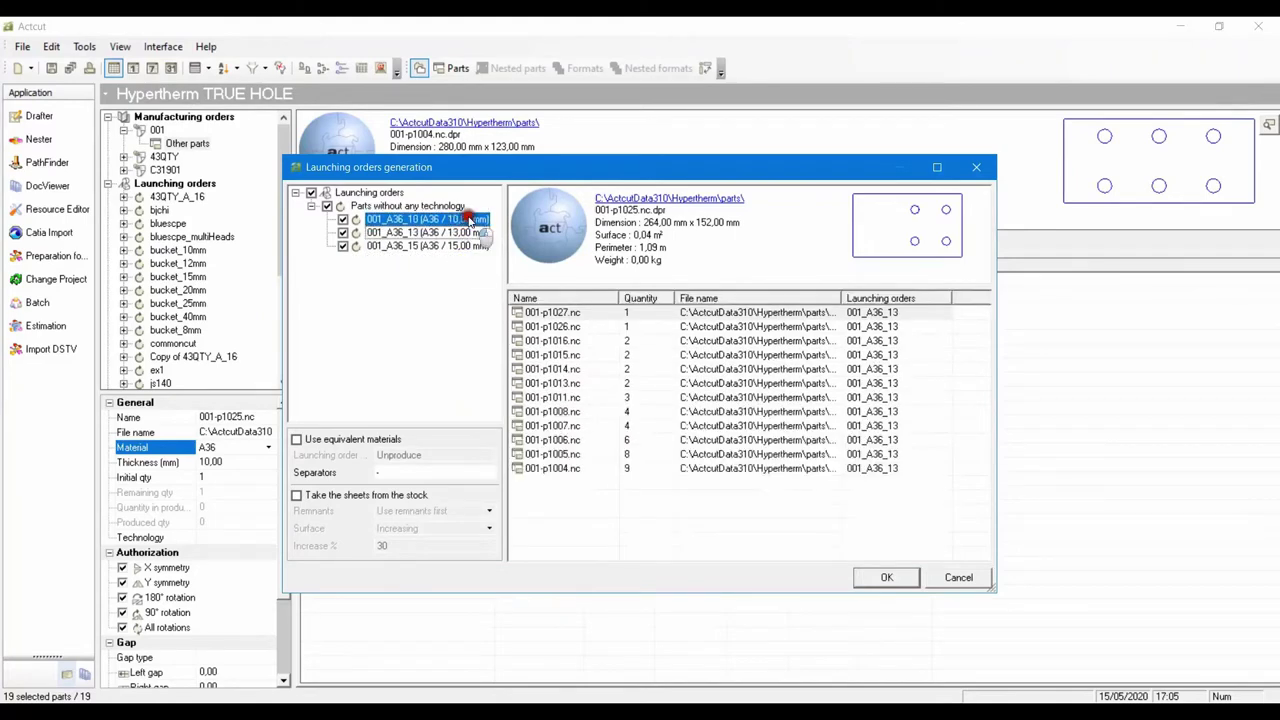
- Generate the three proposed launching orders and set the material of 001_A36_13 to MS_130A_O2_AIR
left_click(886, 579)
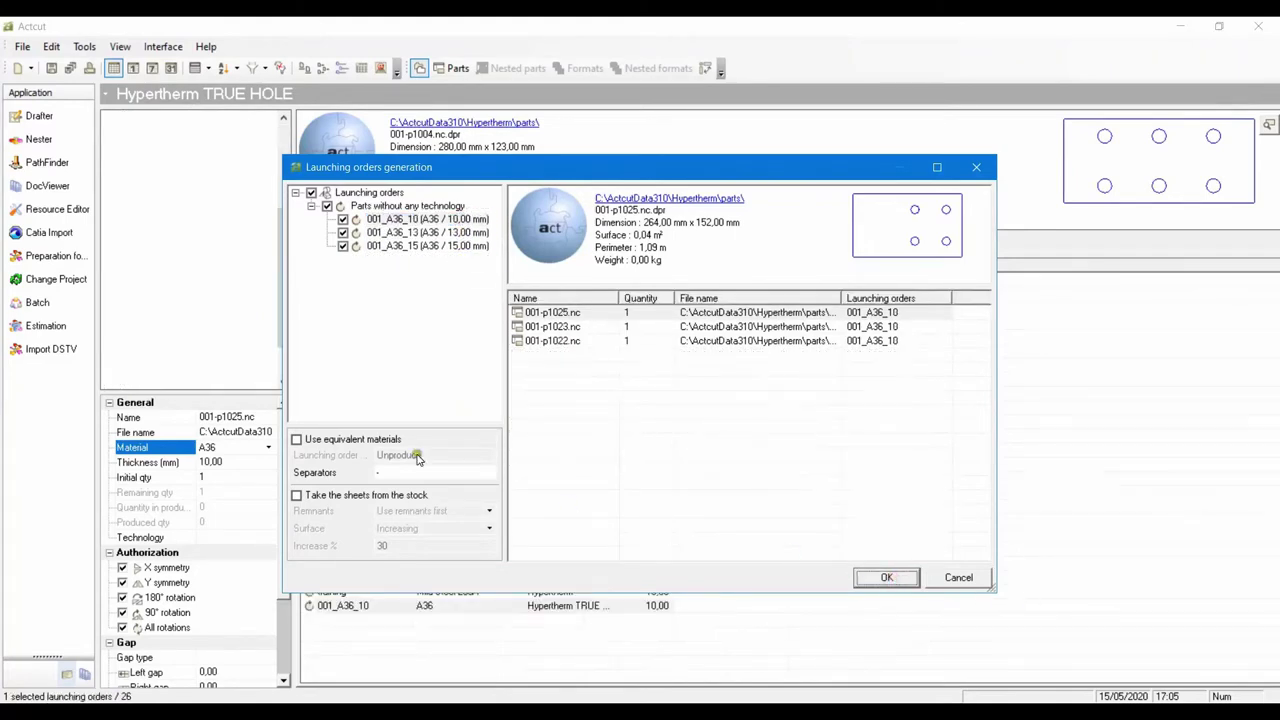
left_click_drag(284, 325, 285, 345)
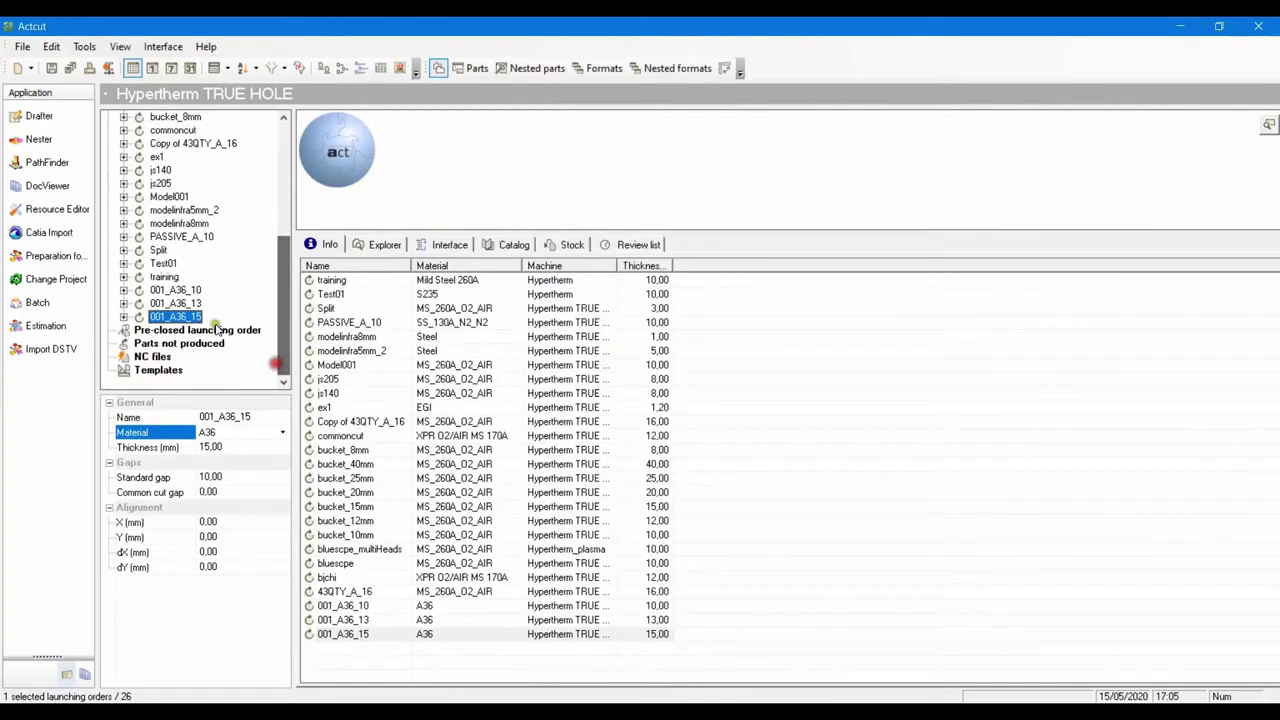
left_click(170, 303)
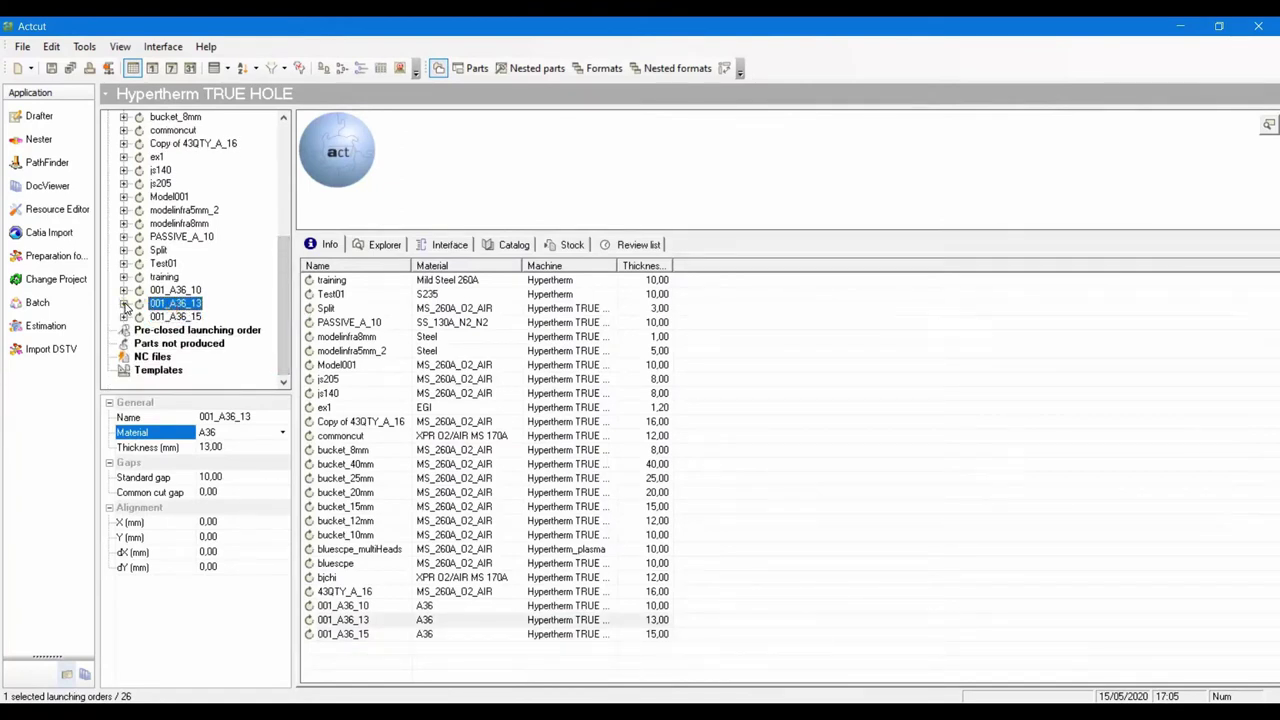
left_click(123, 303)
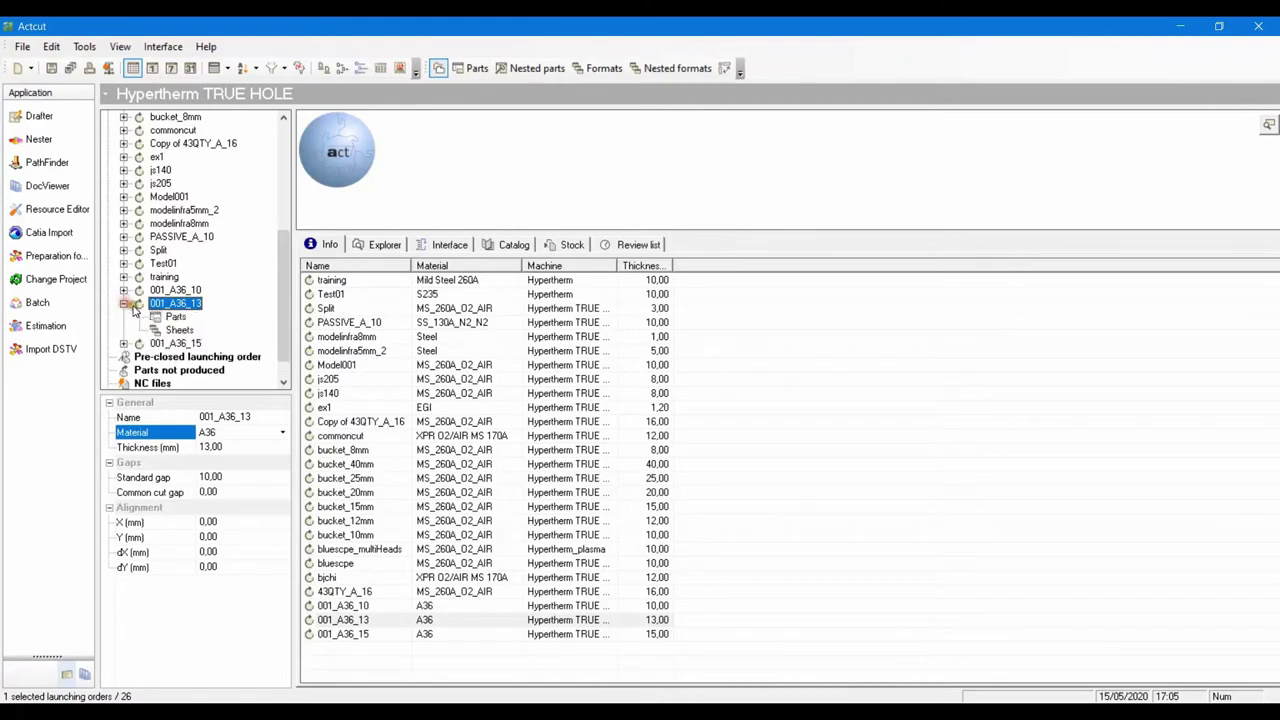
left_click(282, 437)
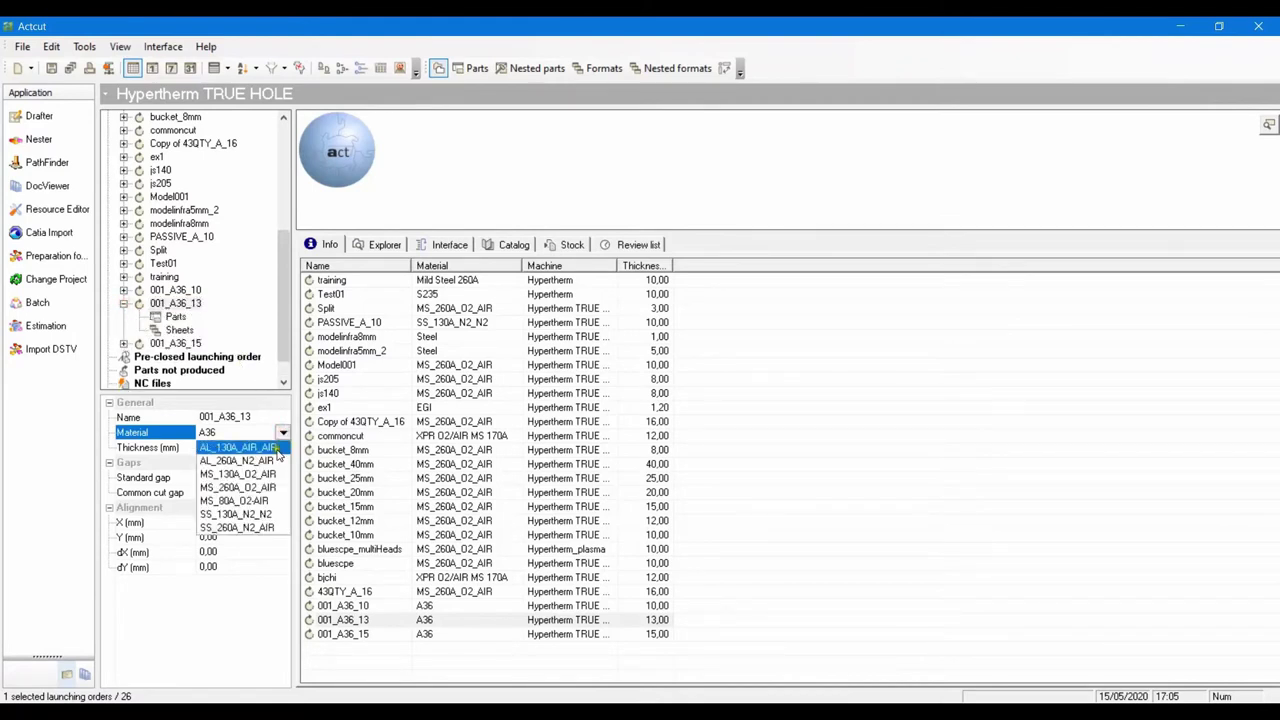
left_click(267, 477)
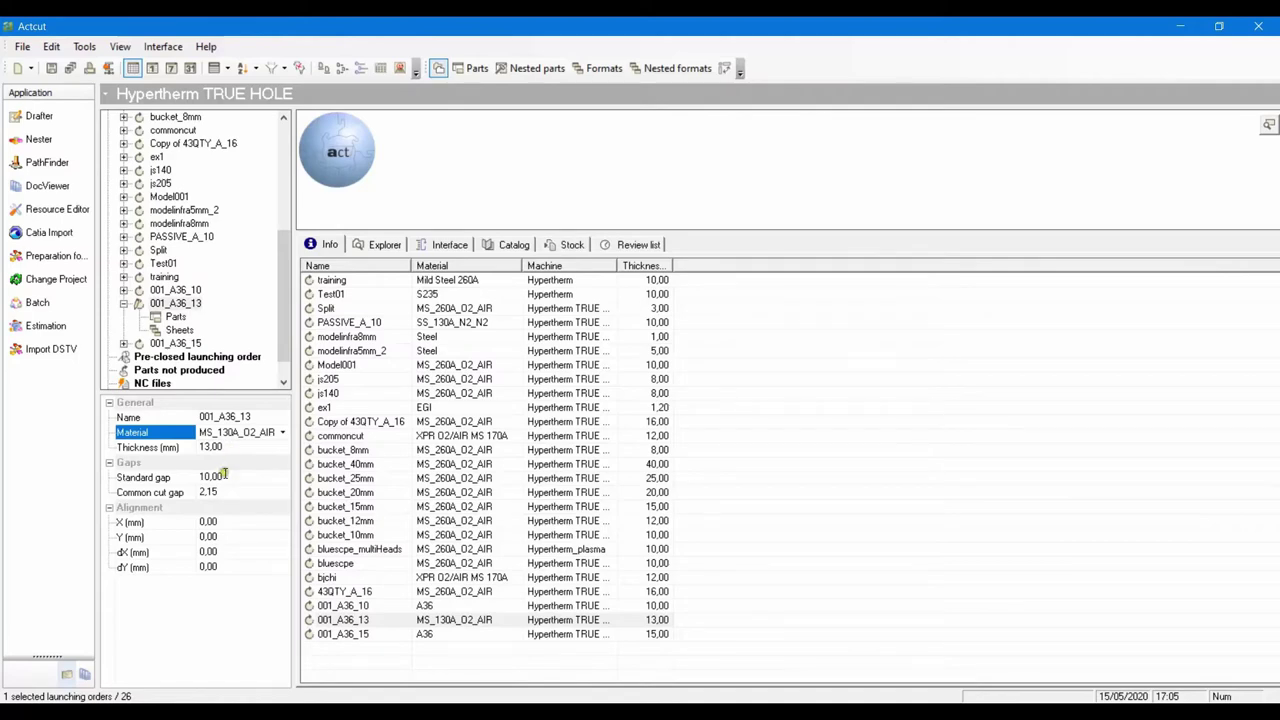
- Disallow X symmetry and Y symmetry for all parts of launching order 001_A36_13
left_click(175, 317)
left_click(398, 360)
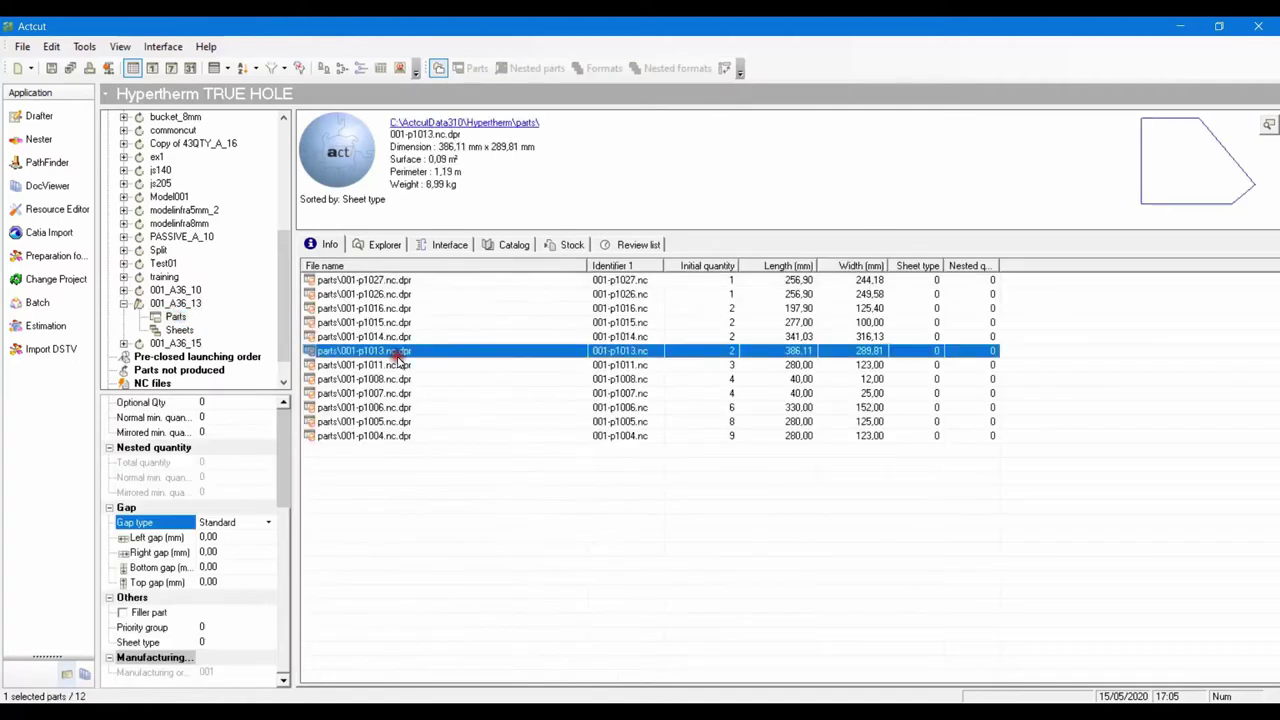
key("ctrl+a")
left_click(268, 522)
left_click(366, 514)
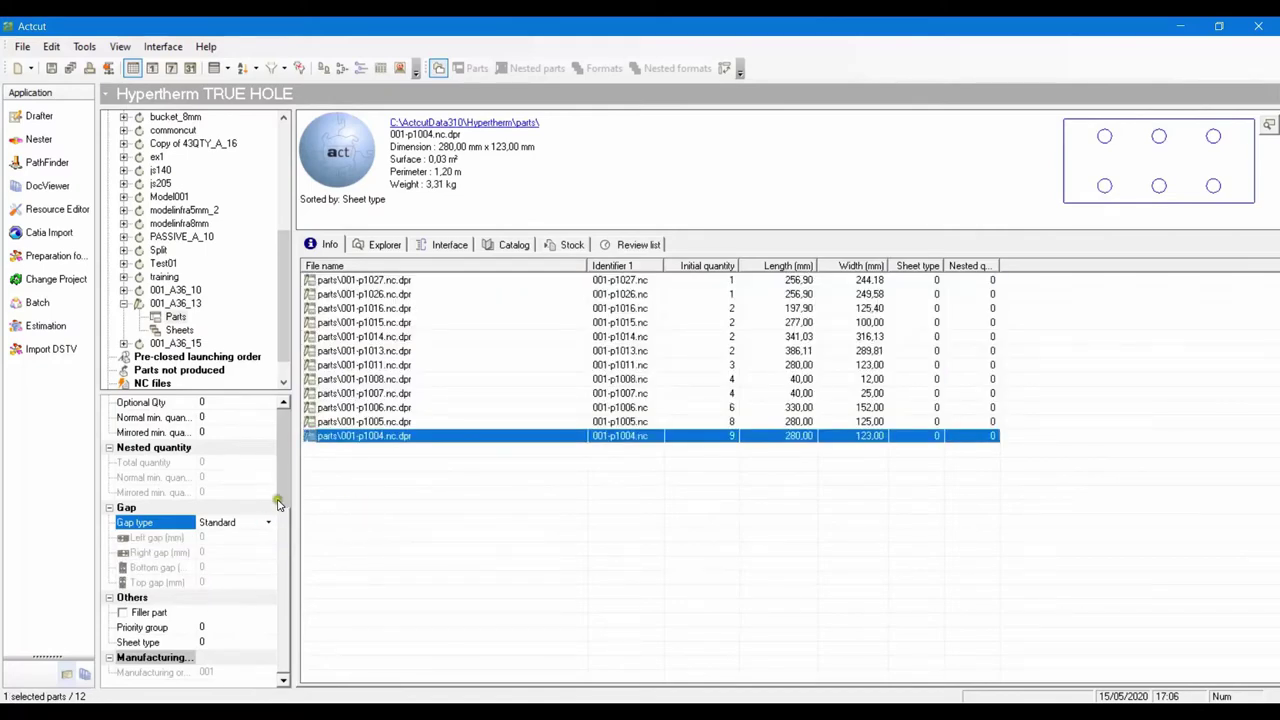
left_click_drag(278, 505, 283, 423)
key("ctrl+a")
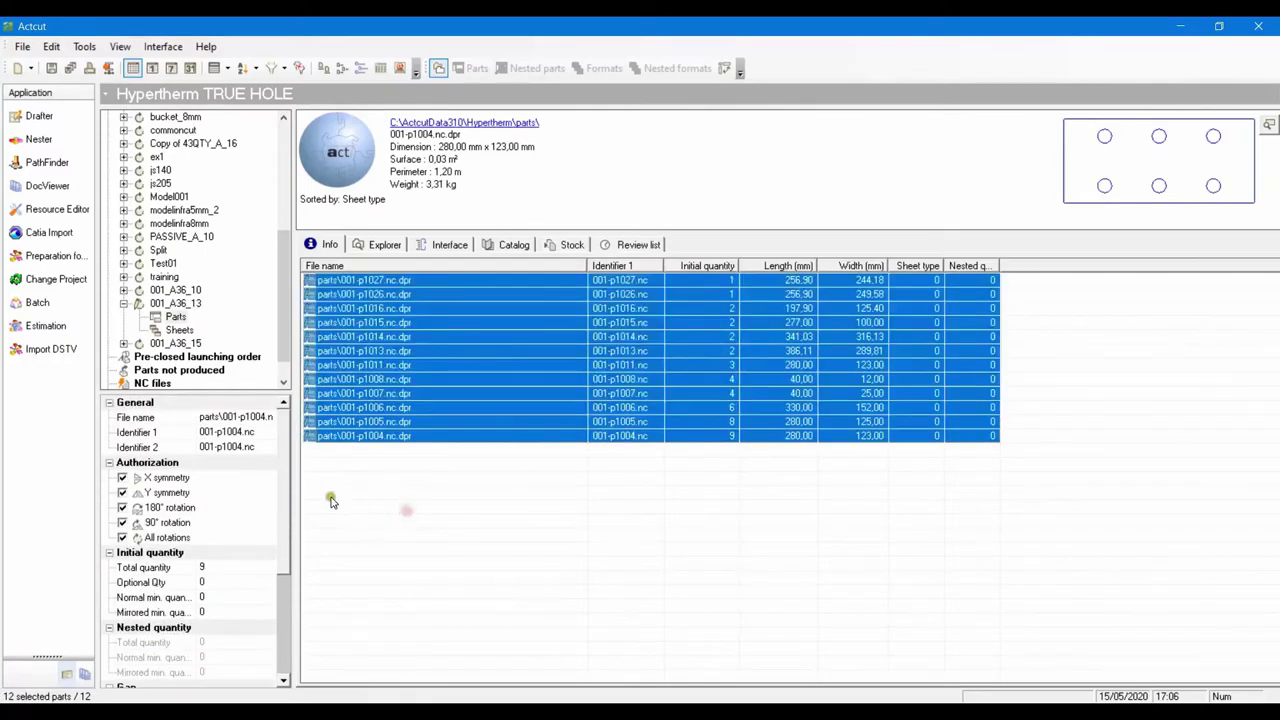
left_click(122, 478)
left_click(122, 493)
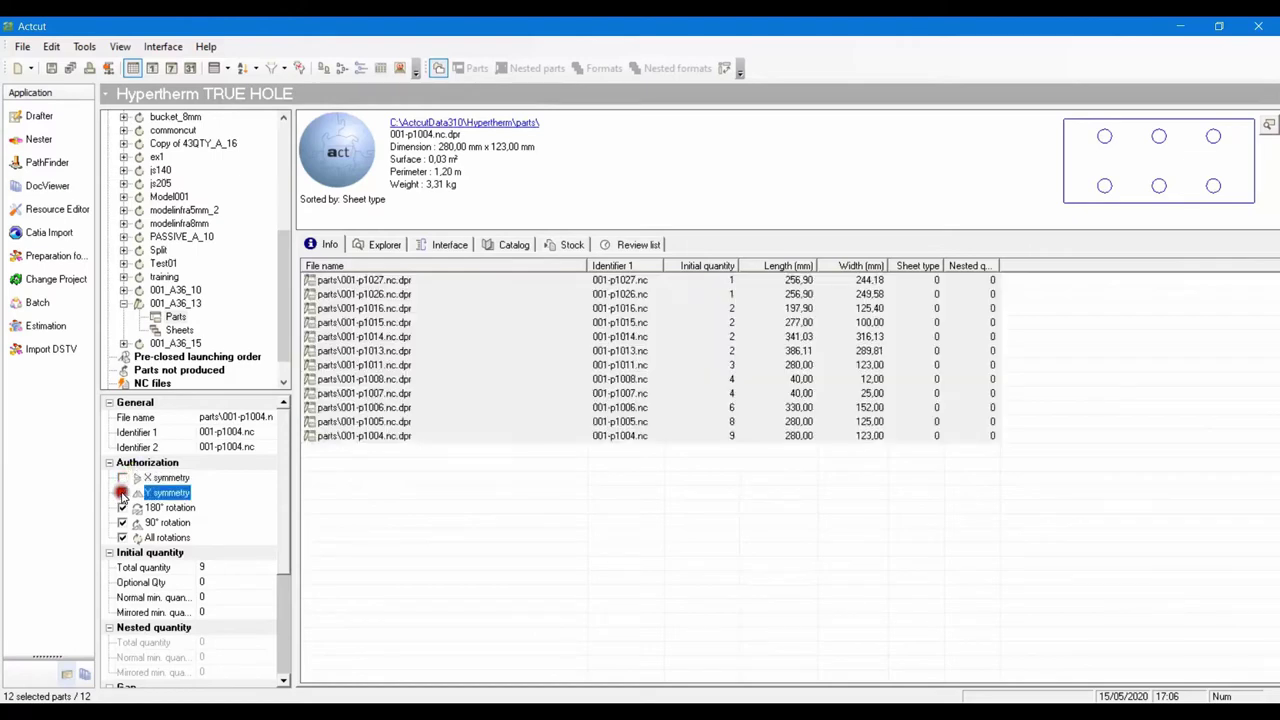
- Automatically nest the 001_A36_13 parts on the 2440 x 1220 mm sheet in Nester, with a maximal optimization time of 60 s, and close Nester
left_click(195, 331)
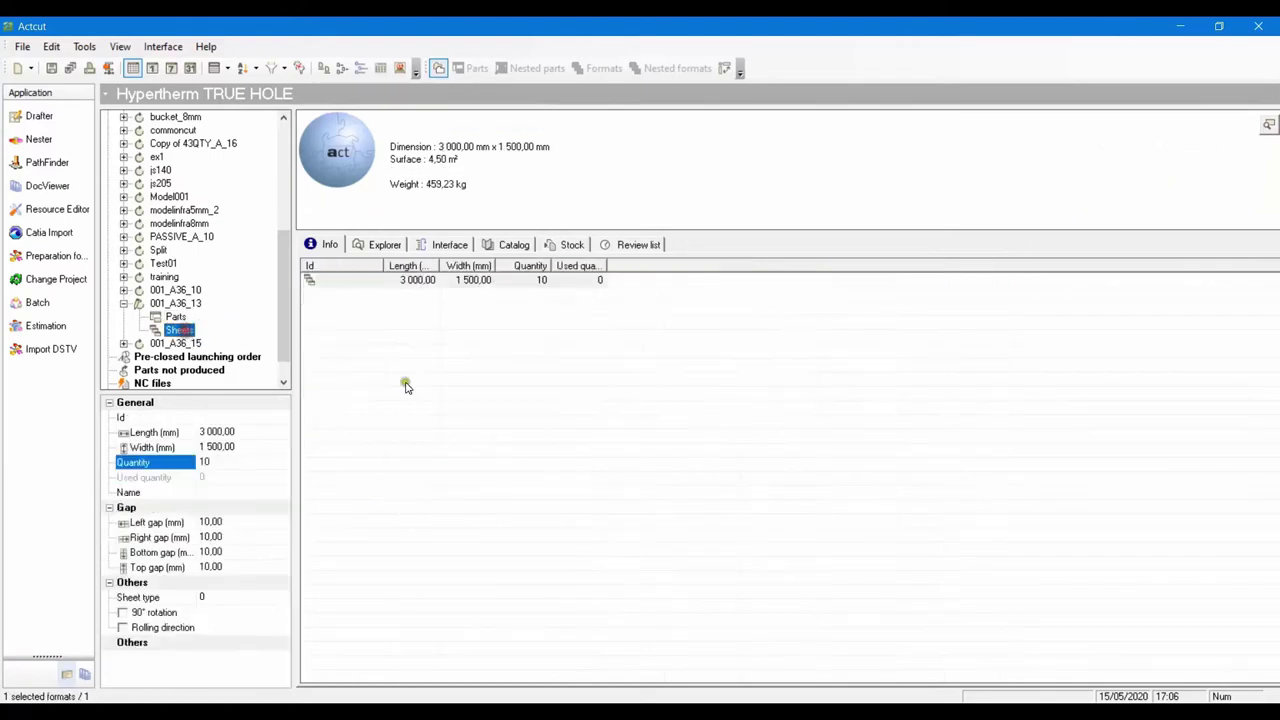
left_click(38, 139)
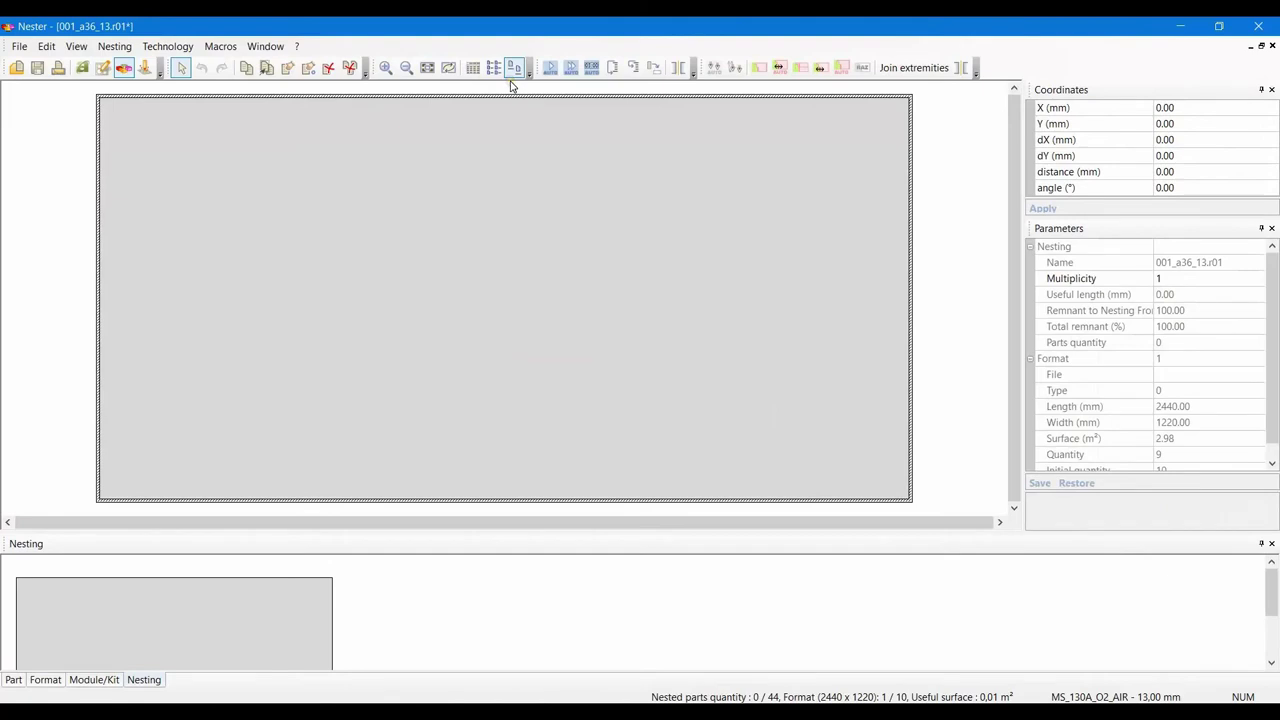
left_click(591, 67)
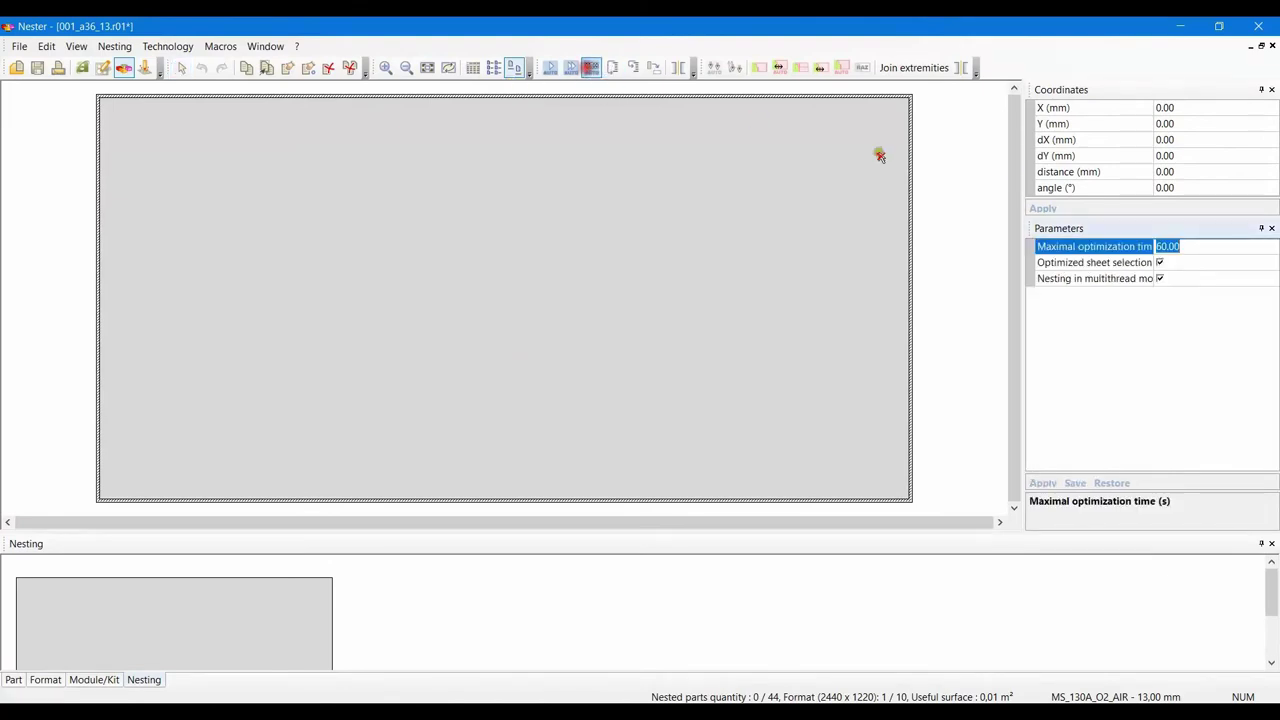
key("Return")
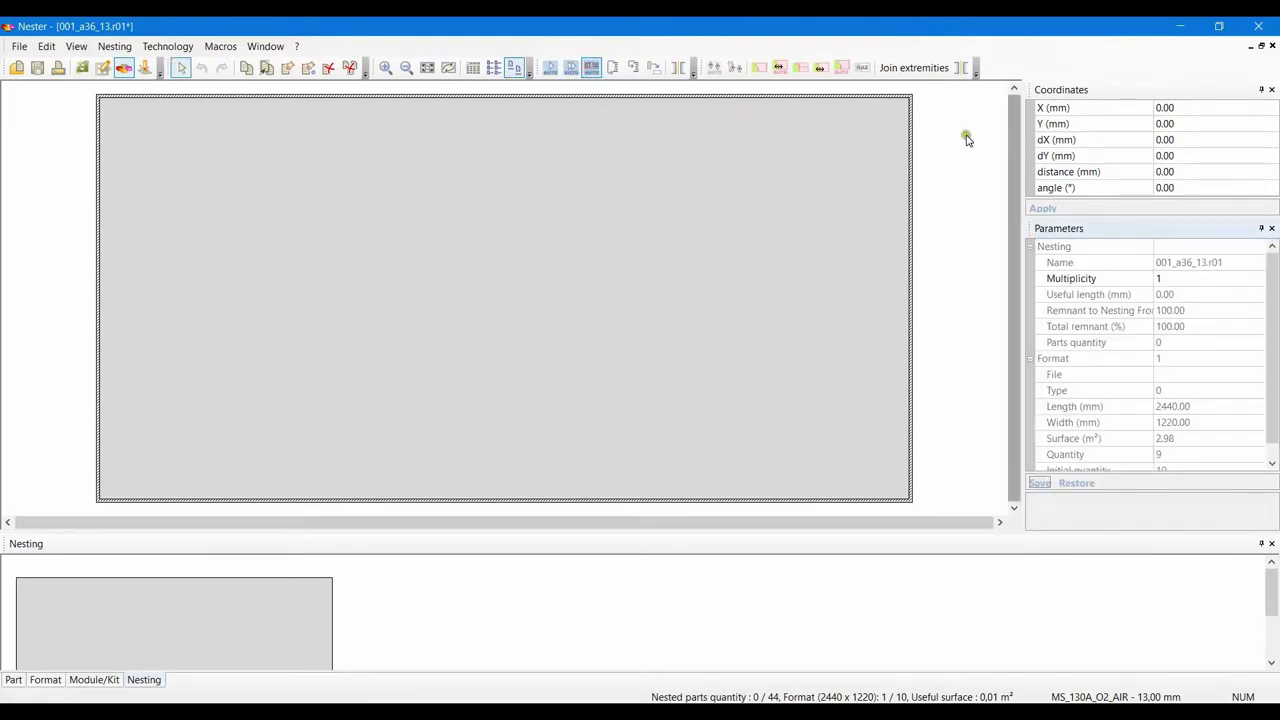
left_click(567, 70)
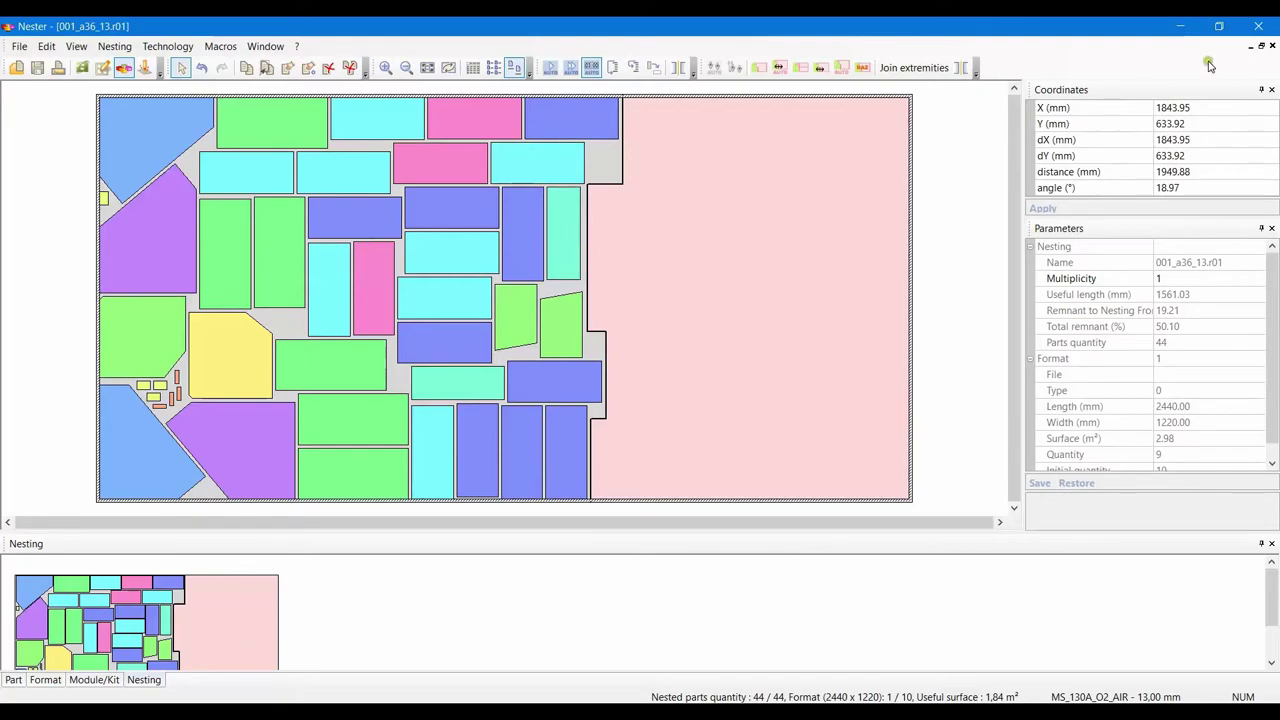
left_click(1258, 26)
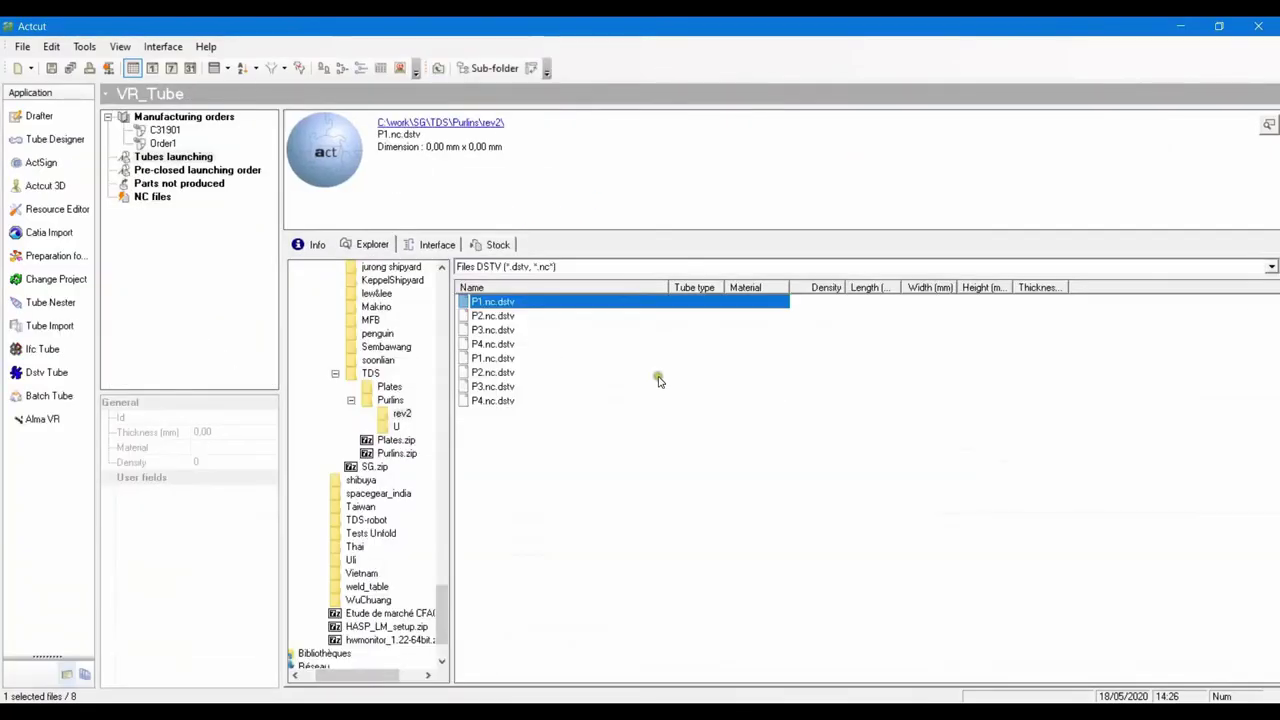
- Import the first P1.nc.dstv to P4.nc.dstv from Purlins\rev2 as DSTV tubes, using the default configuration and output folder vr_tube\Tubes\rev2
left_click(573, 270)
left_click(557, 285)
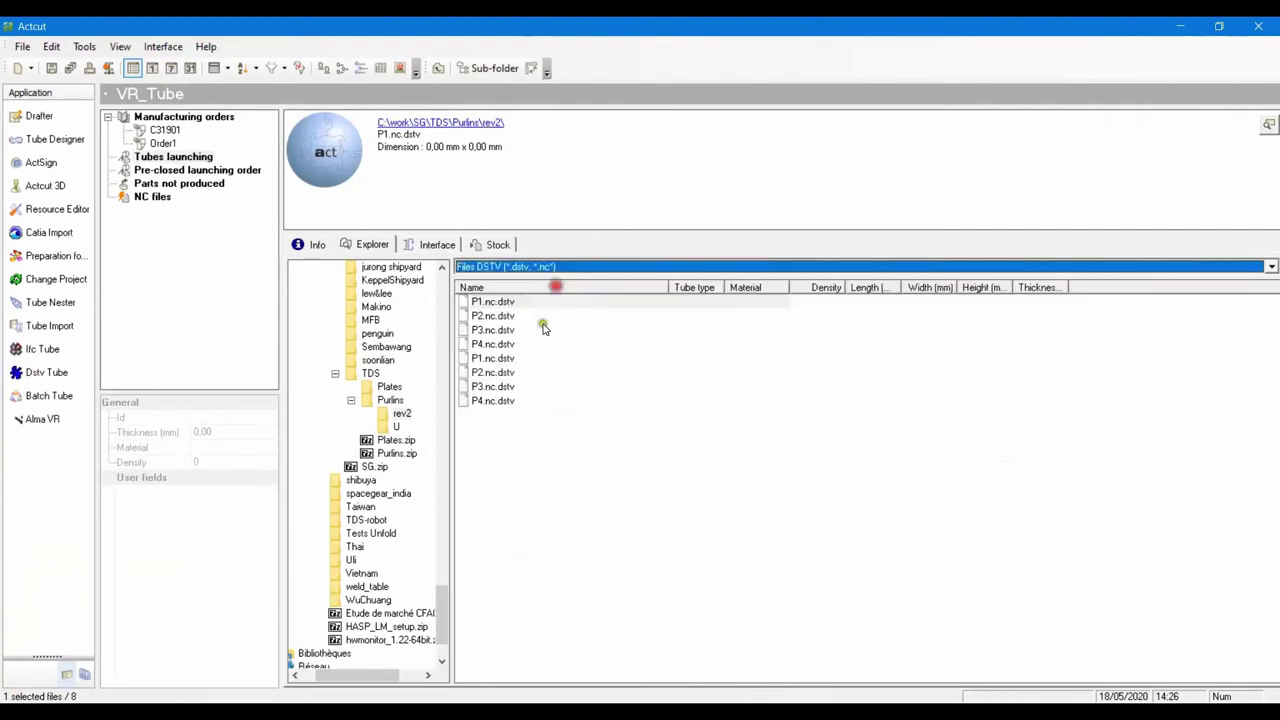
left_click(520, 302)
left_click(500, 345, "shift")
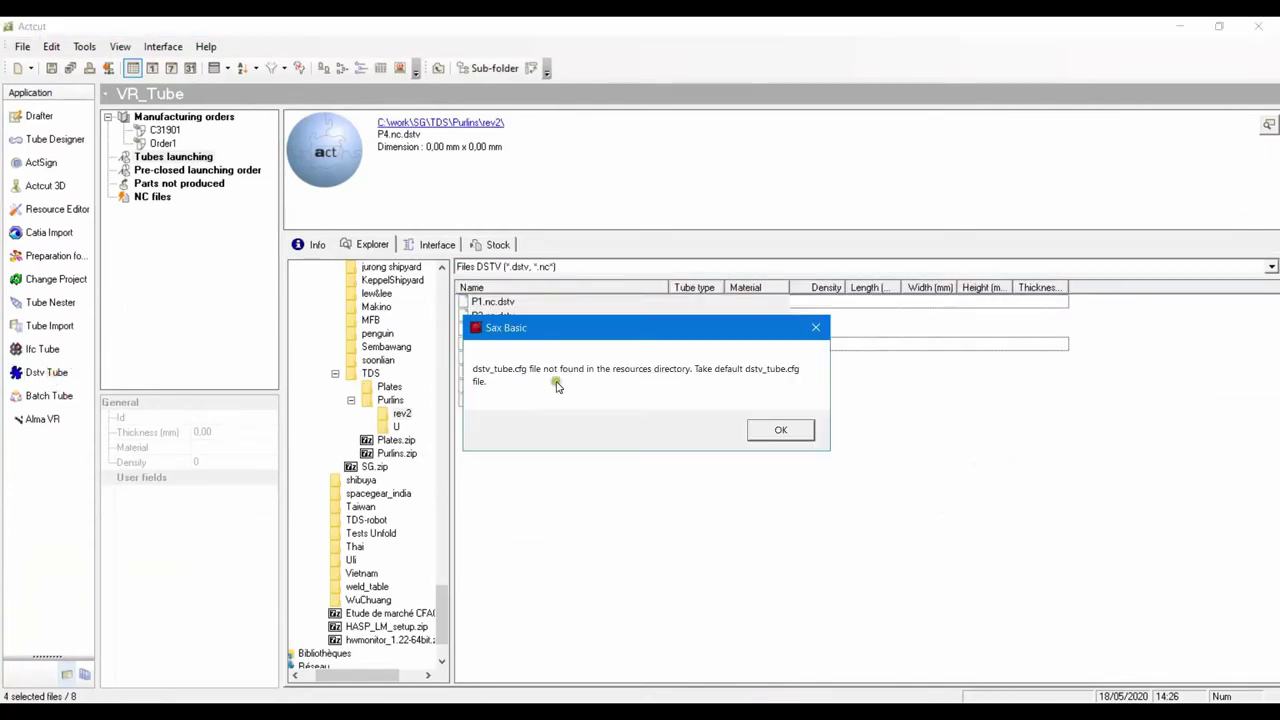
left_click(770, 436)
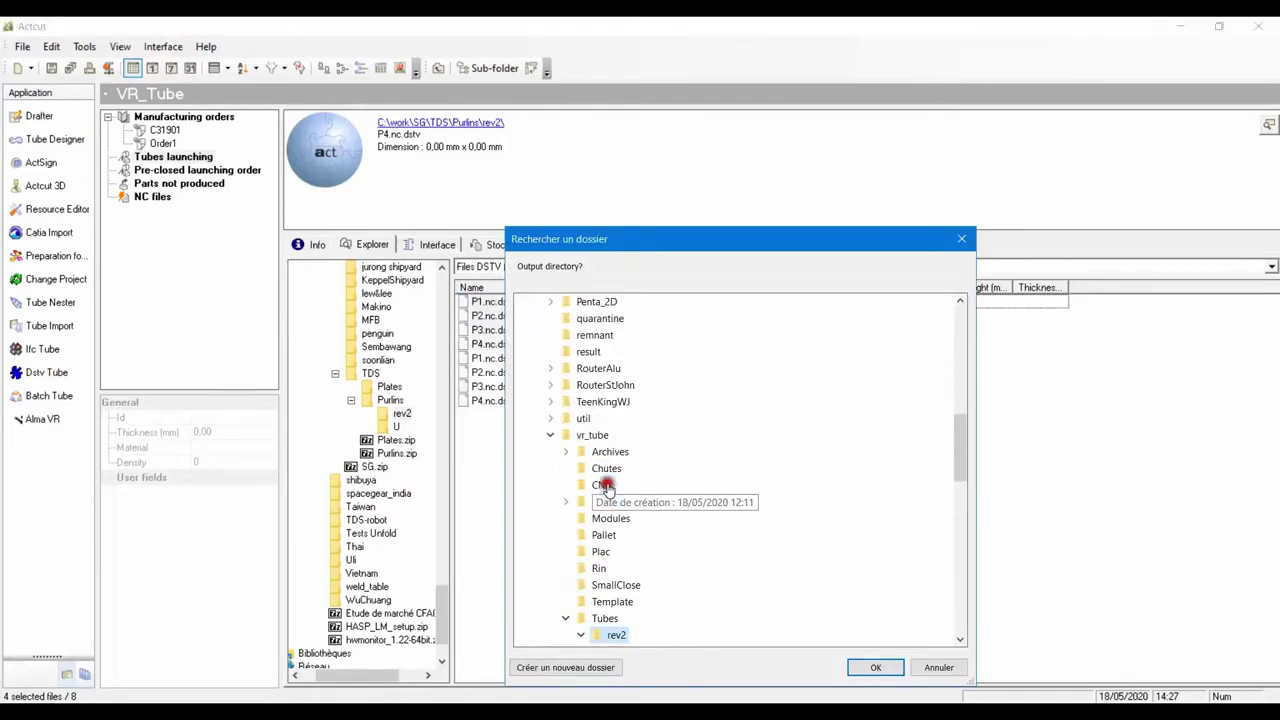
left_click(860, 666)
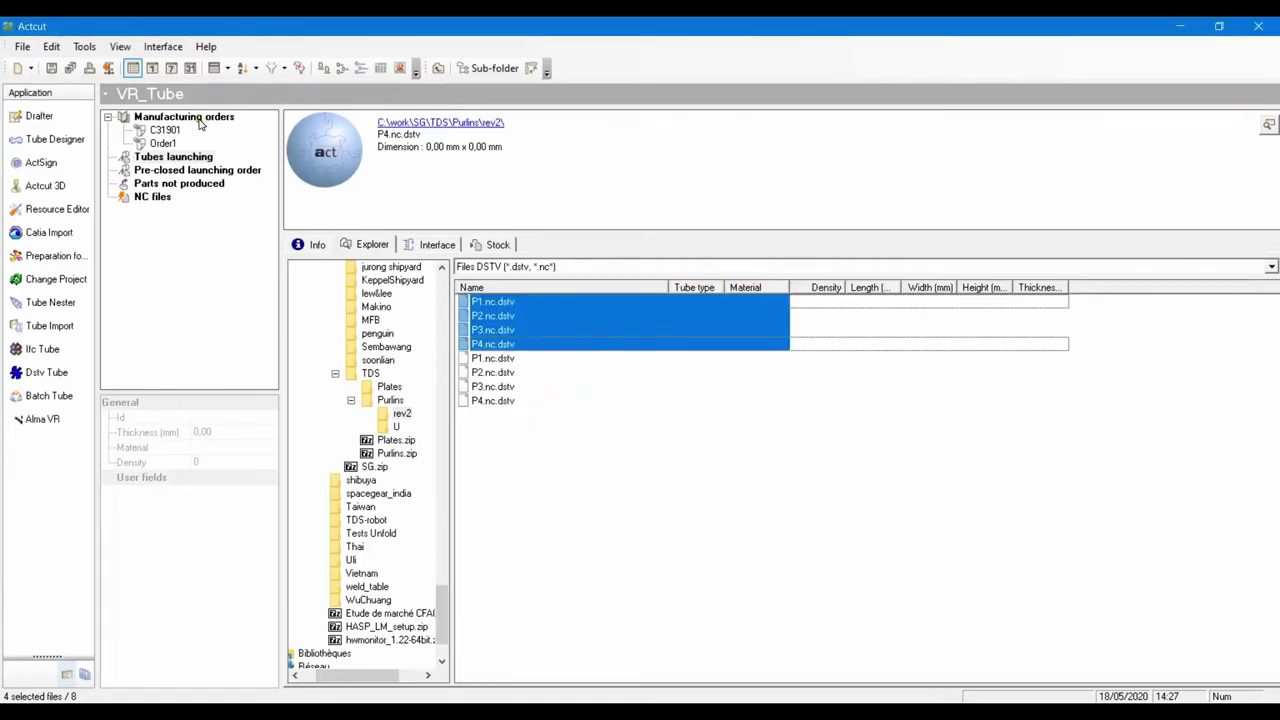
- Select tubes P1.nc to P4.nc of manufacturing order 001 and generate the tube launching order 001_A992_10 from them
left_click(199, 120)
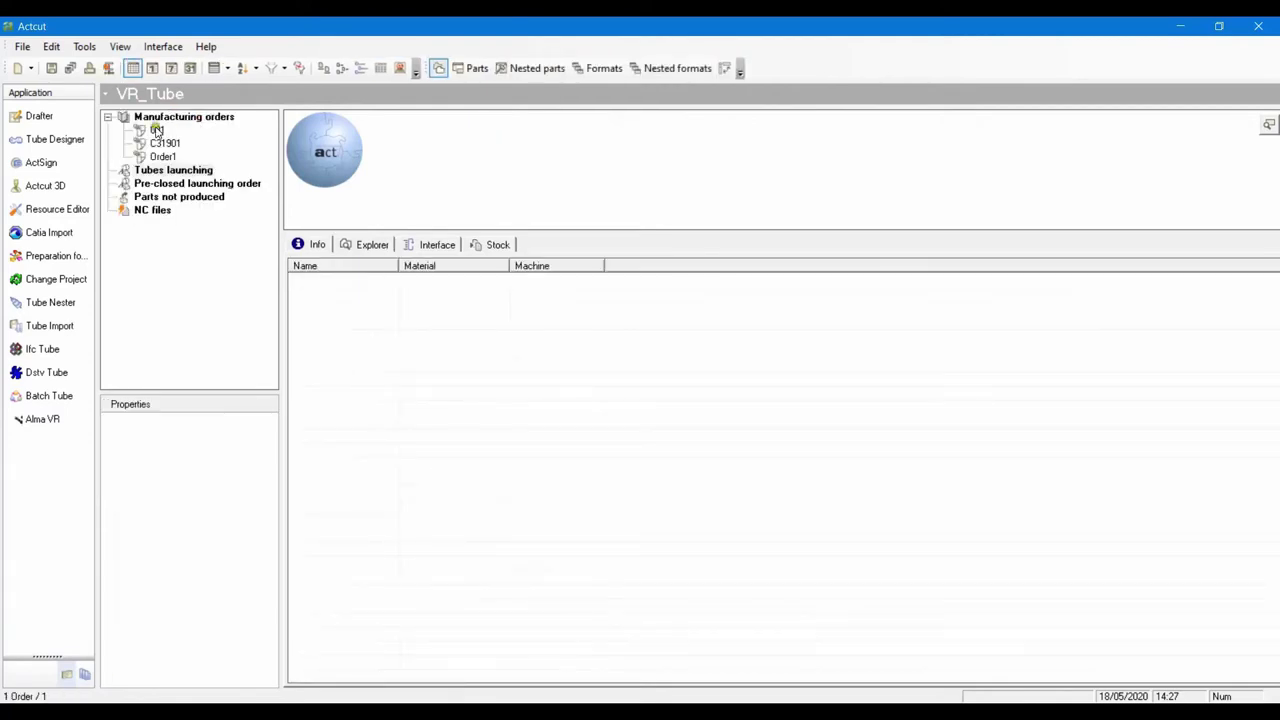
left_click(157, 131)
left_click_drag(380, 323, 381, 284)
key("ctrl+a")
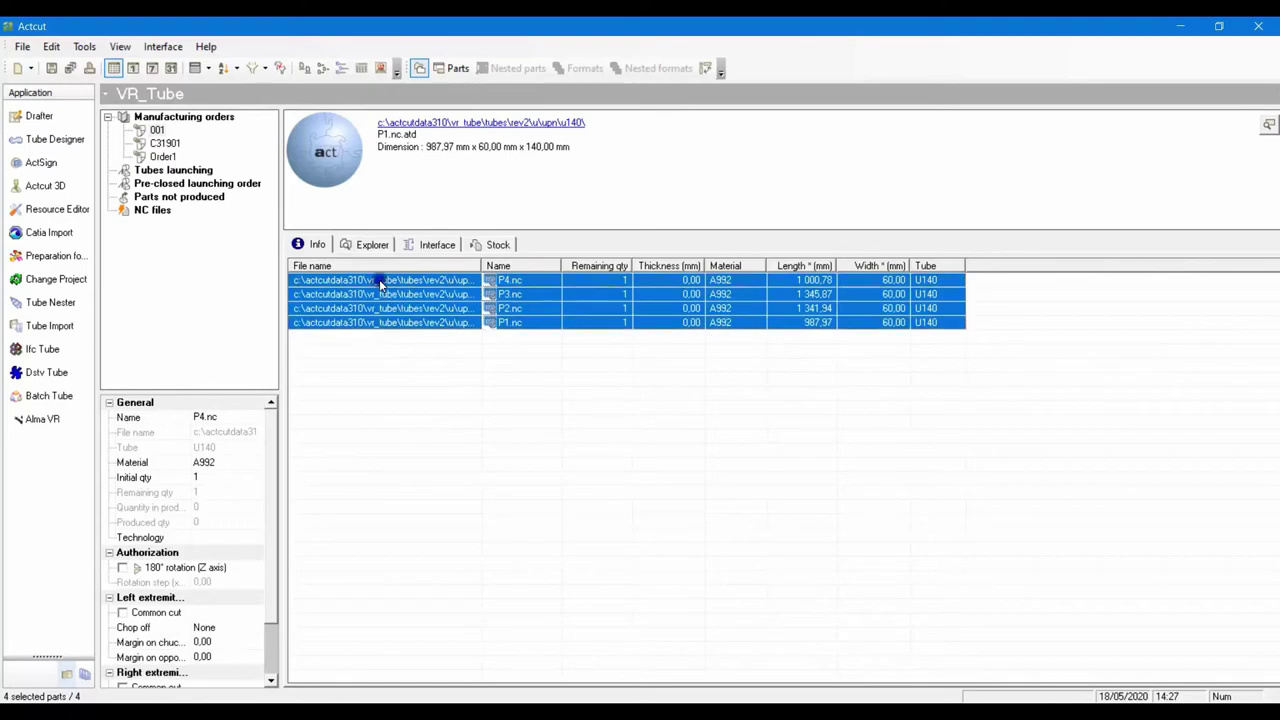
right_click(381, 284)
left_click(414, 326)
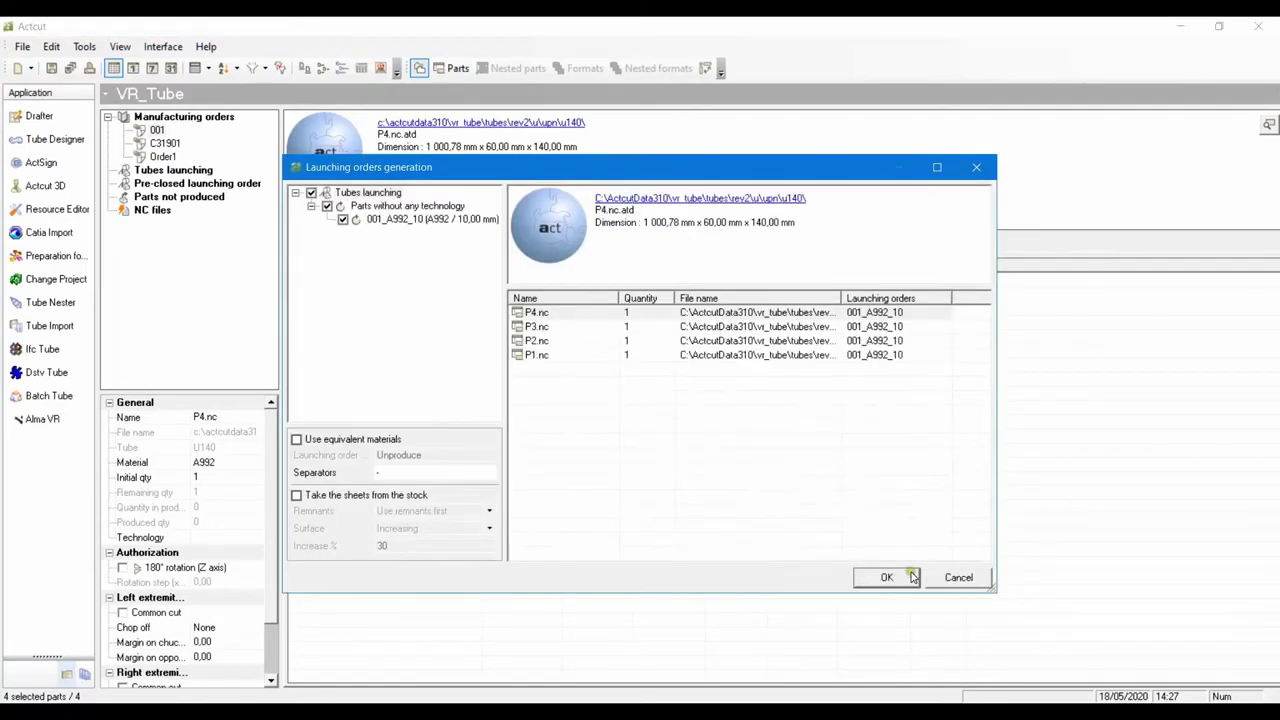
left_click(888, 577)
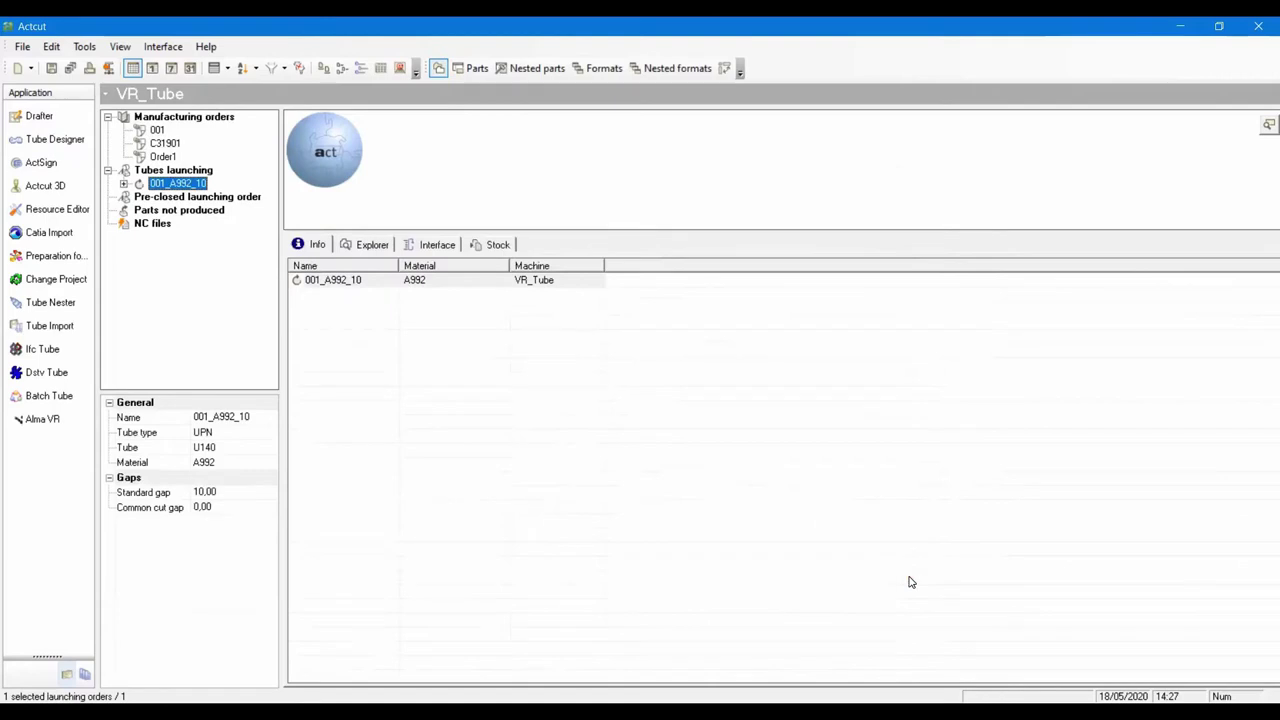
- Set the bar format length of tube launching order 001_A992_10 to 6000 mm
left_click(123, 184)
left_click(168, 198)
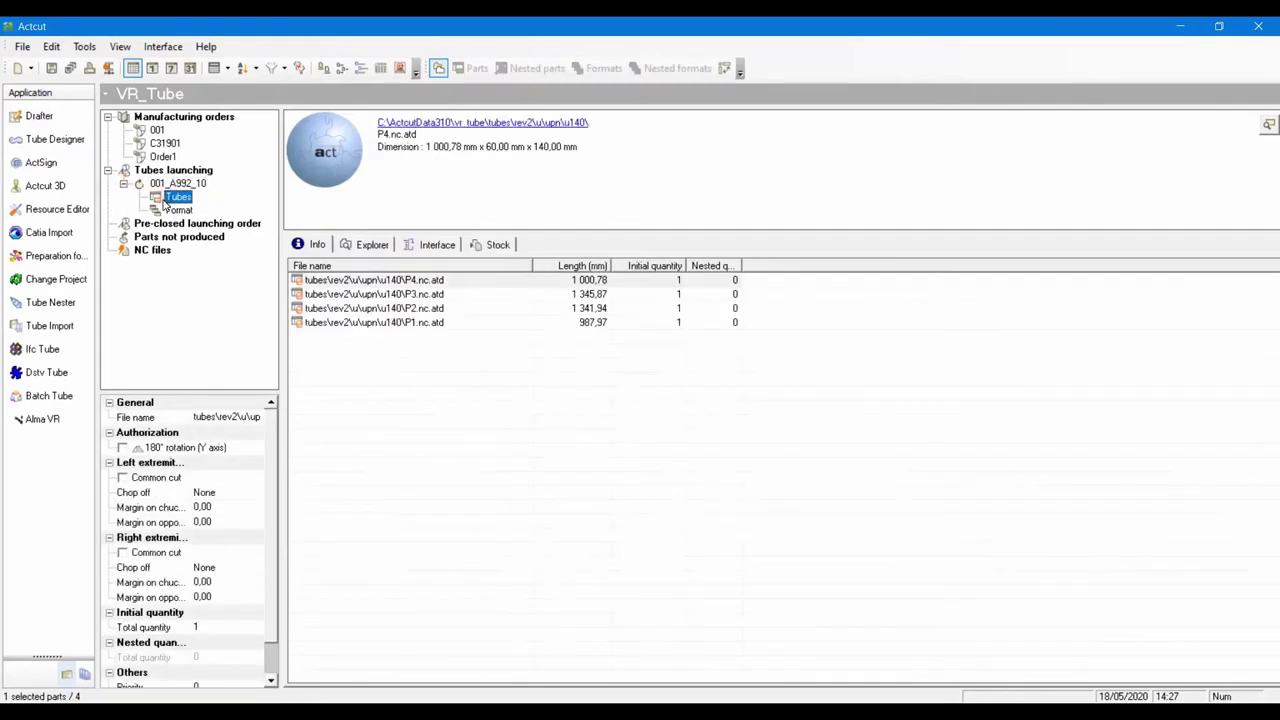
left_click(178, 210)
left_click(386, 280)
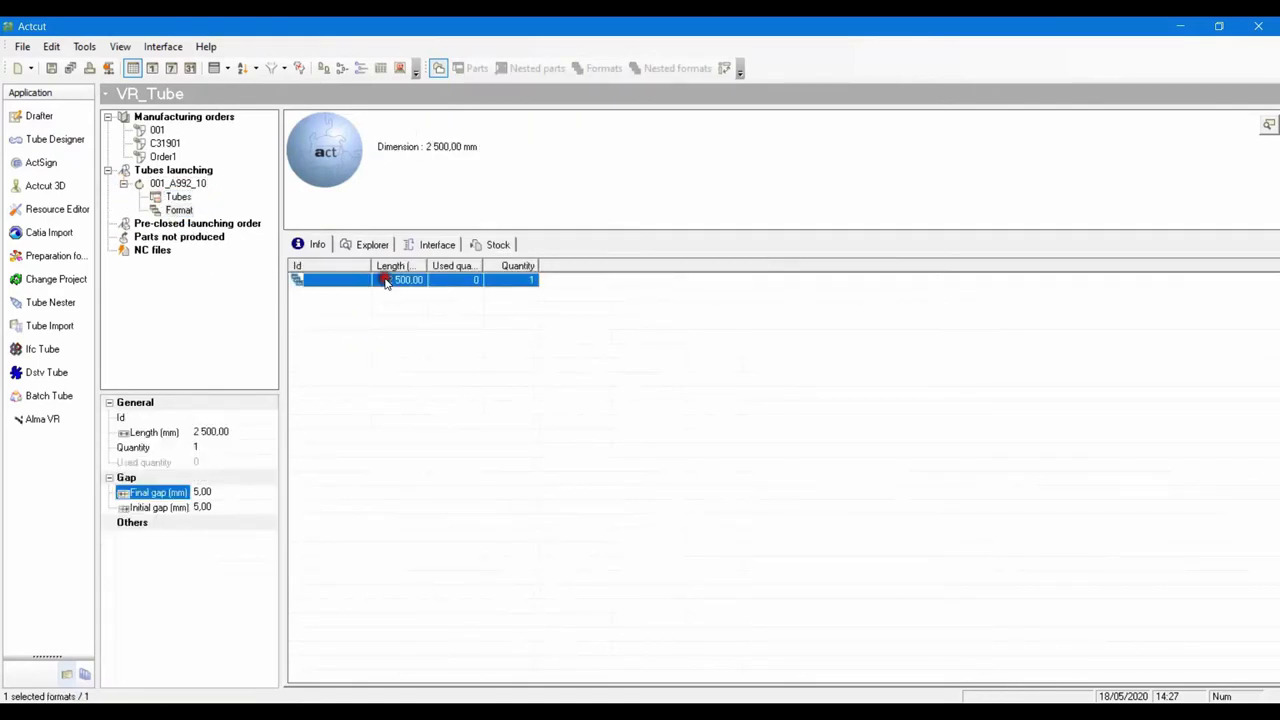
left_click(383, 280)
type("6000")
key("Return")
- Nest the tubes of launching order 001_A992_10 with Tube Nester and open the nesting 001_A992_10_0_1 in Actcut 3D
left_click(178, 197)
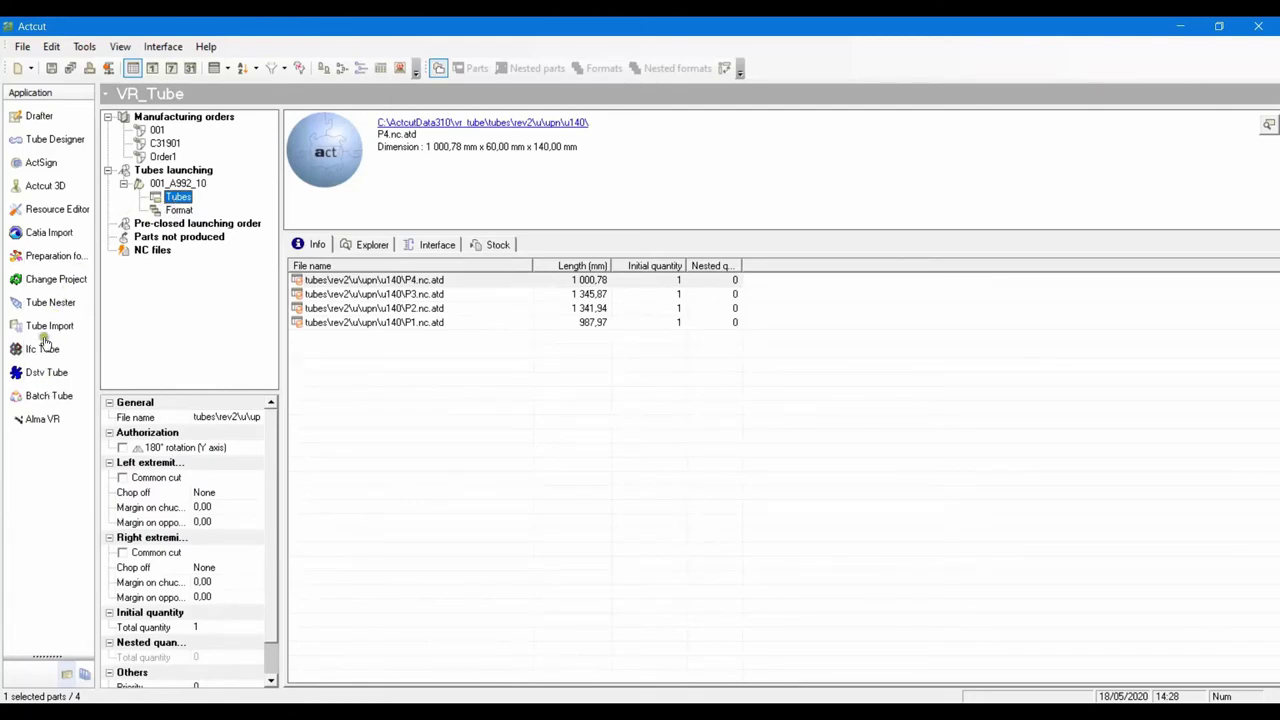
left_click(44, 305)
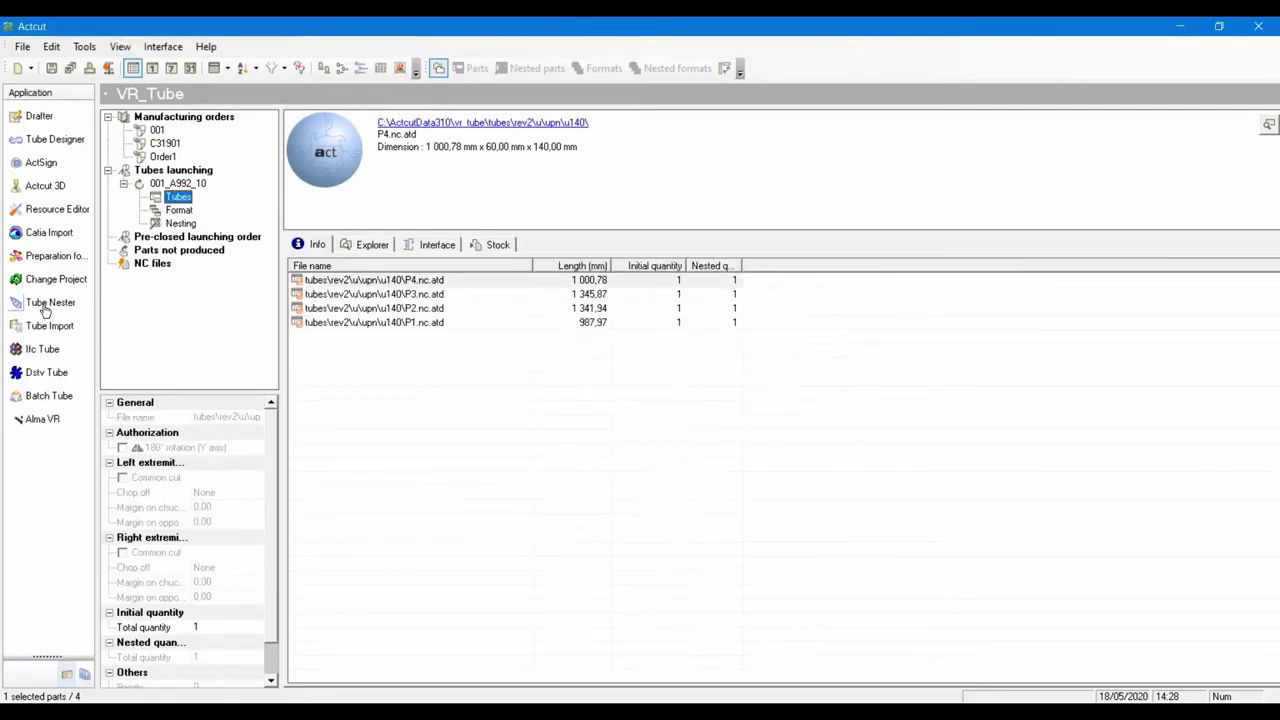
left_click(168, 222)
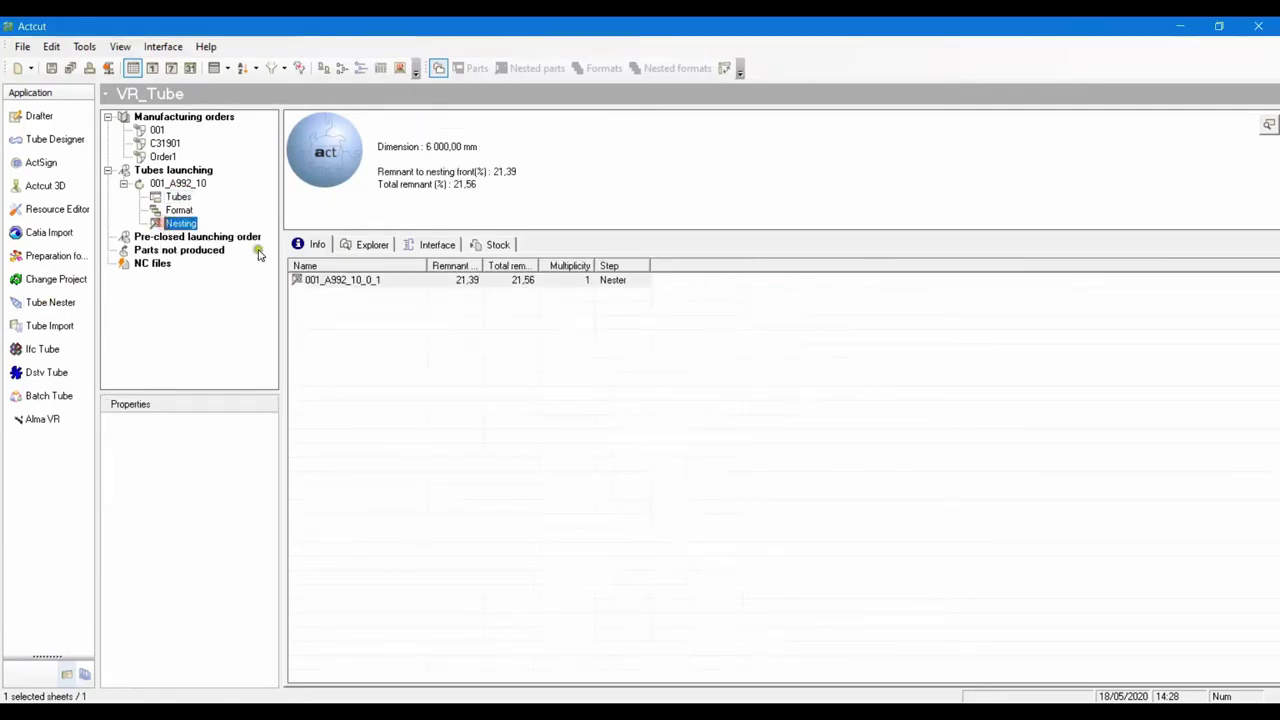
left_click(338, 282)
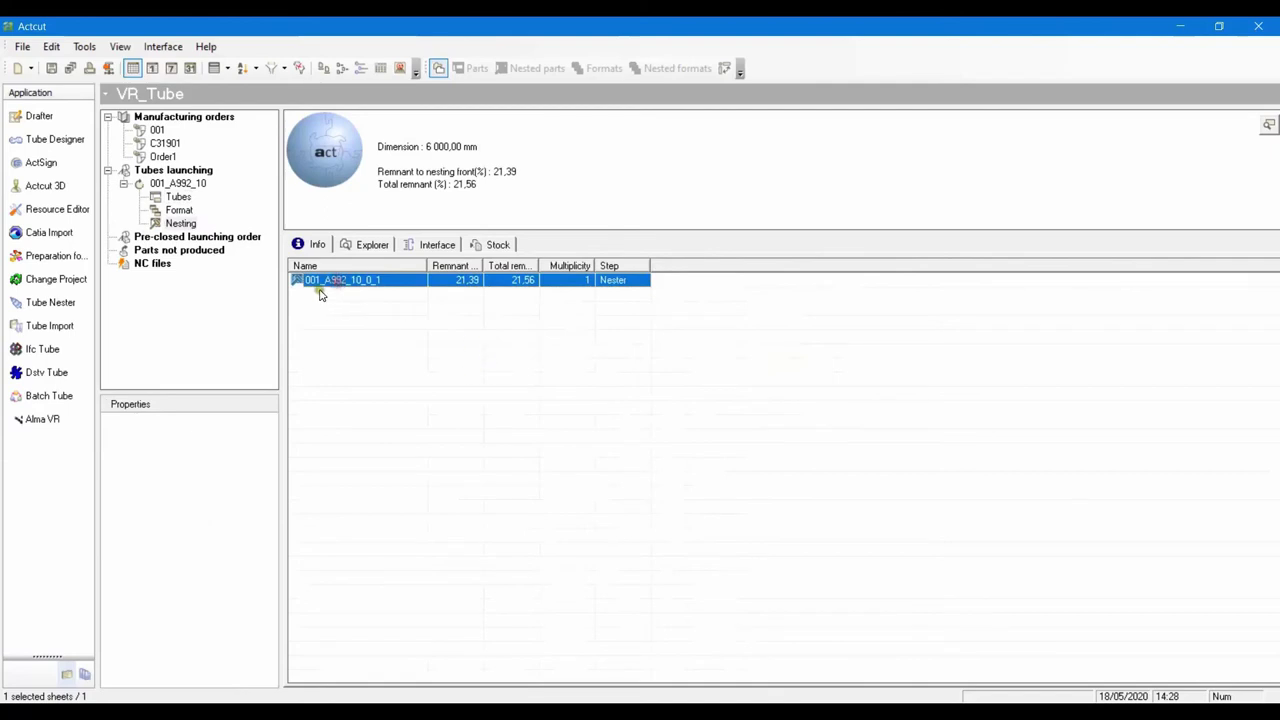
left_click(46, 186)
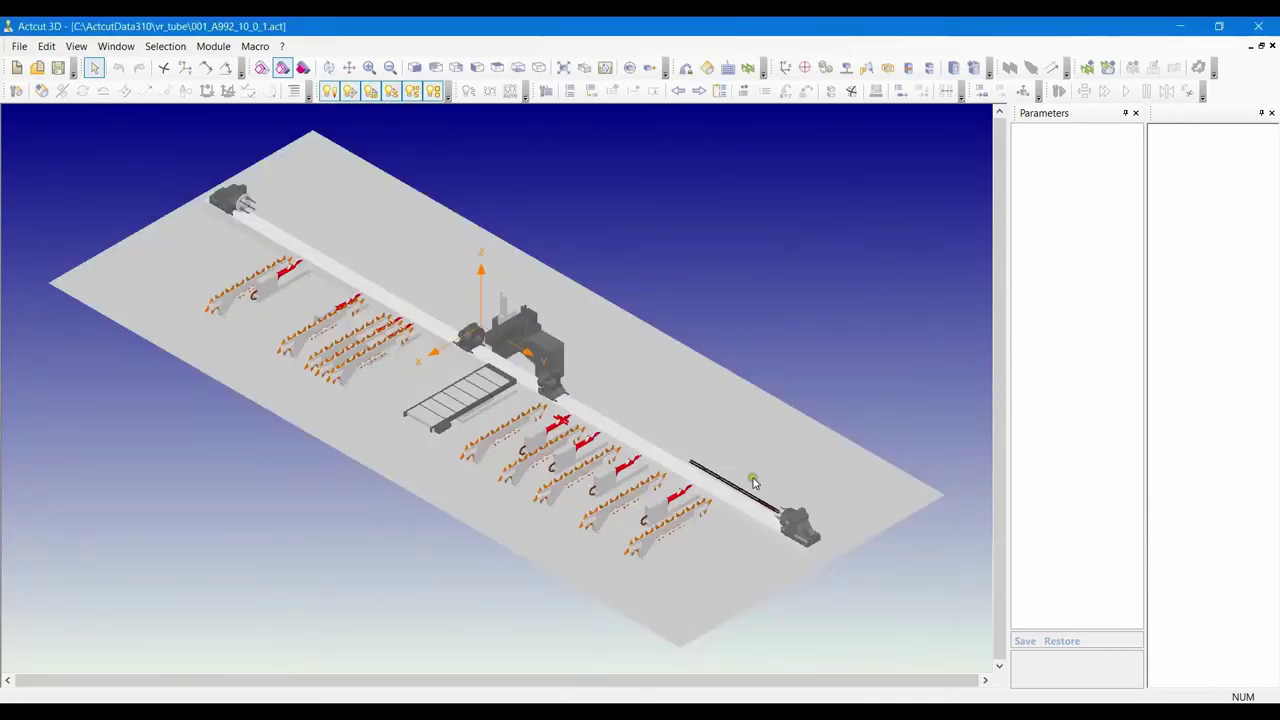
- Display the cell's object tree and examine Part_01 to Part_04 one by one on the nested bar
scroll(732, 503, "up", 3)
scroll(754, 494, "up", 2)
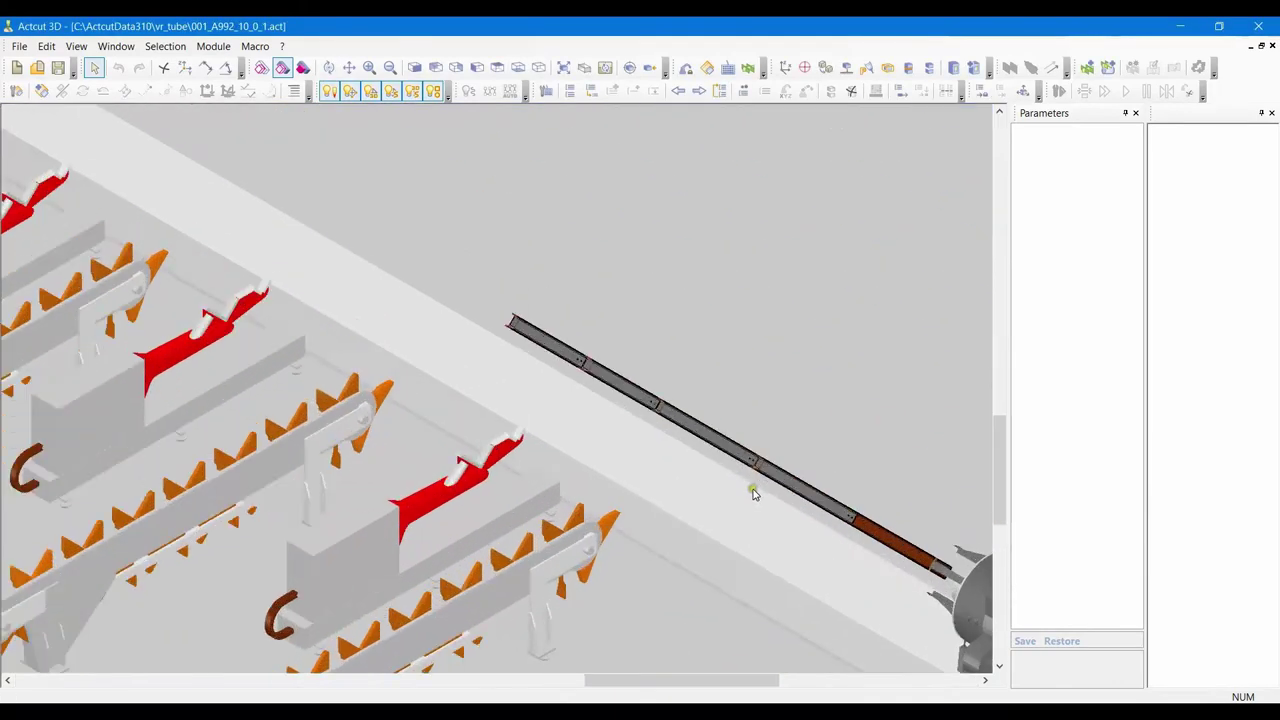
left_click(686, 67)
left_click(1203, 162)
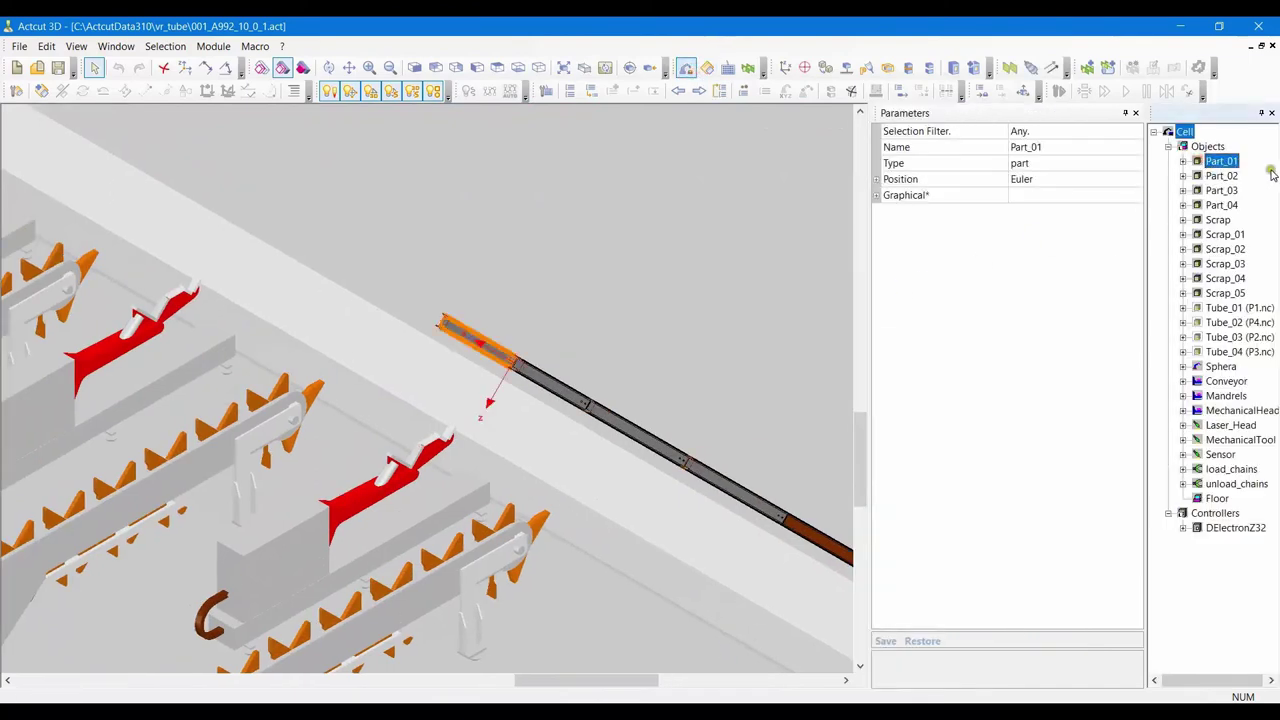
left_click(1222, 176)
left_click(1222, 191)
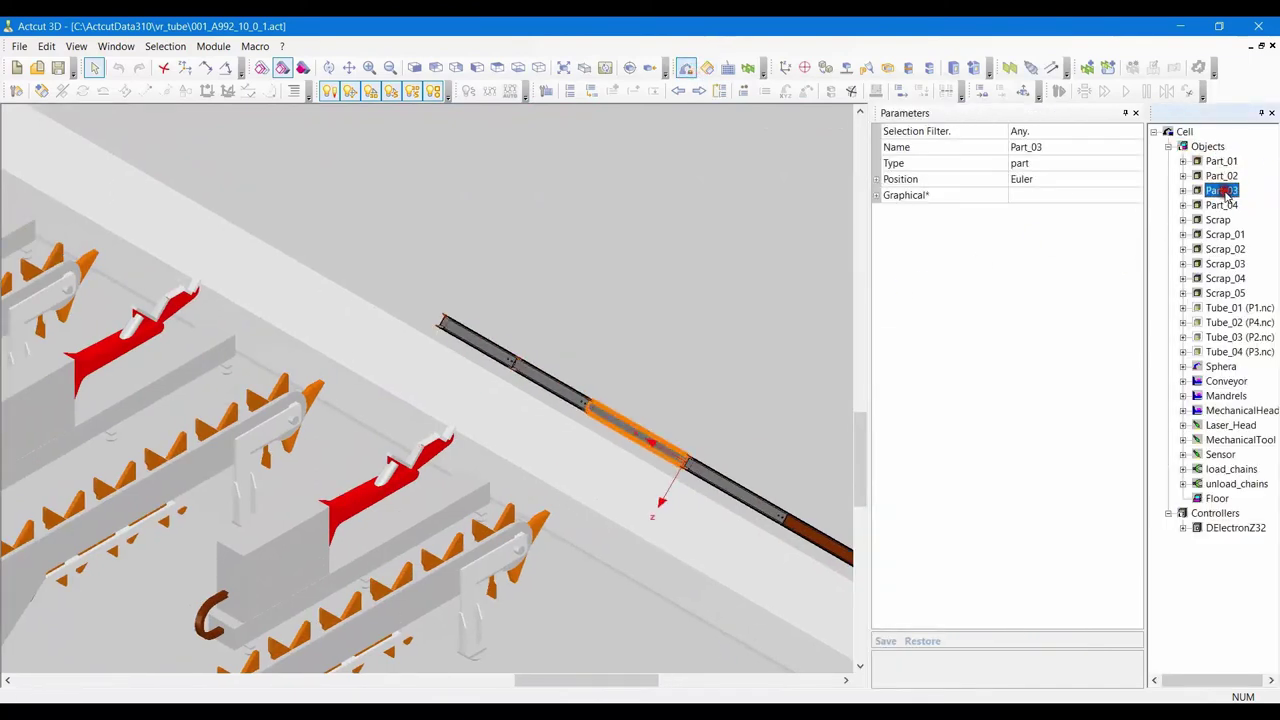
left_click(1222, 205)
scroll(808, 514, "up", 5)
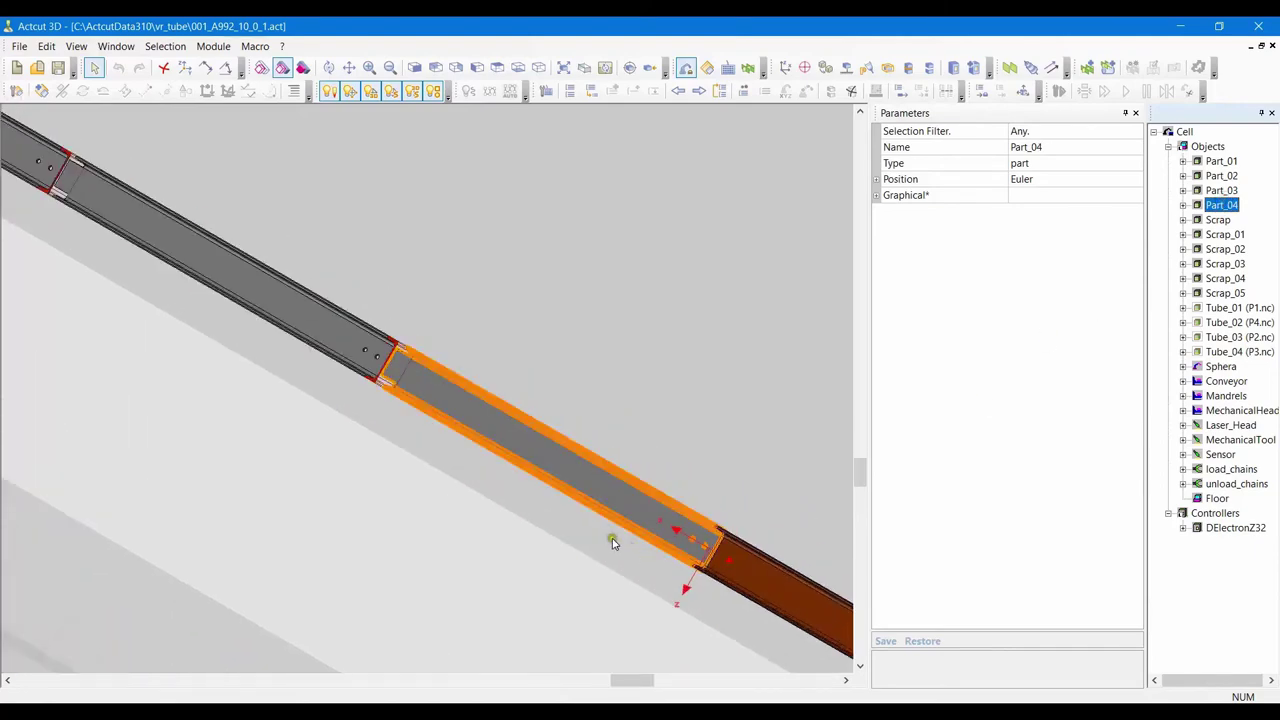
- Deselect Part_04 and switch to the Task module to display the tool trajectories of the CutTube tasks
scroll(437, 351, "down", 10)
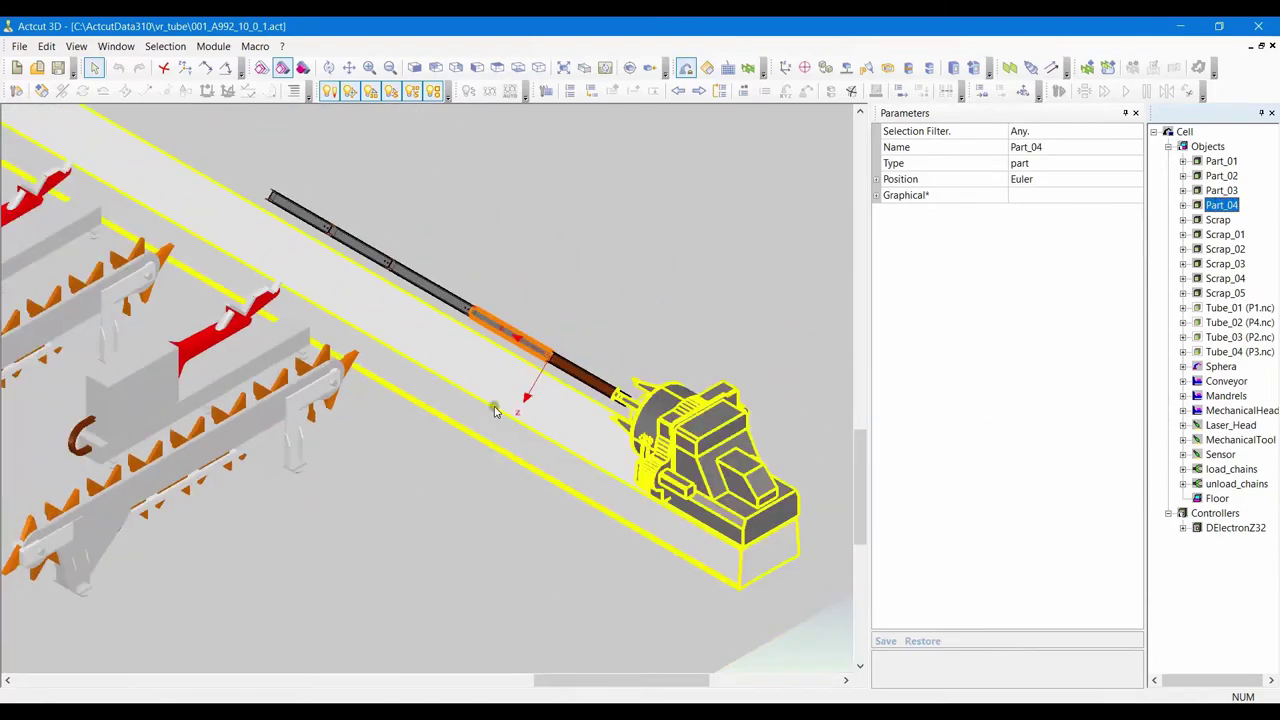
left_click(640, 149)
left_click(707, 67)
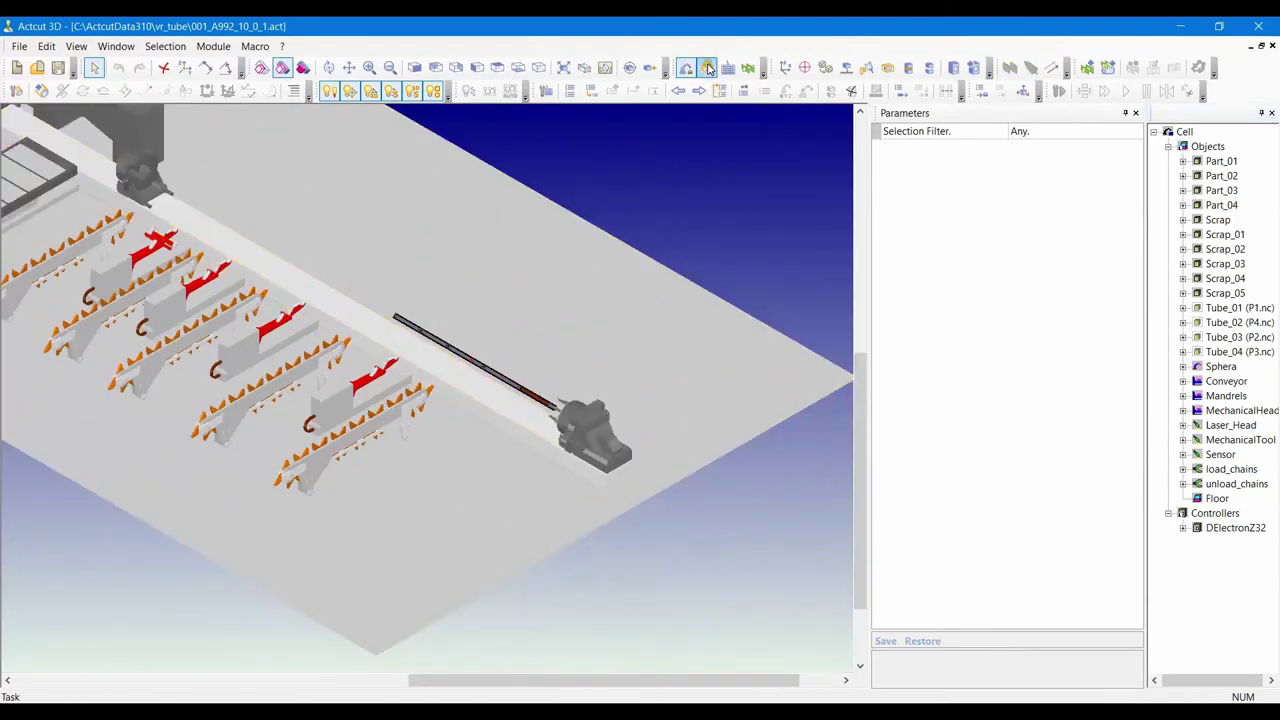
left_click(370, 91)
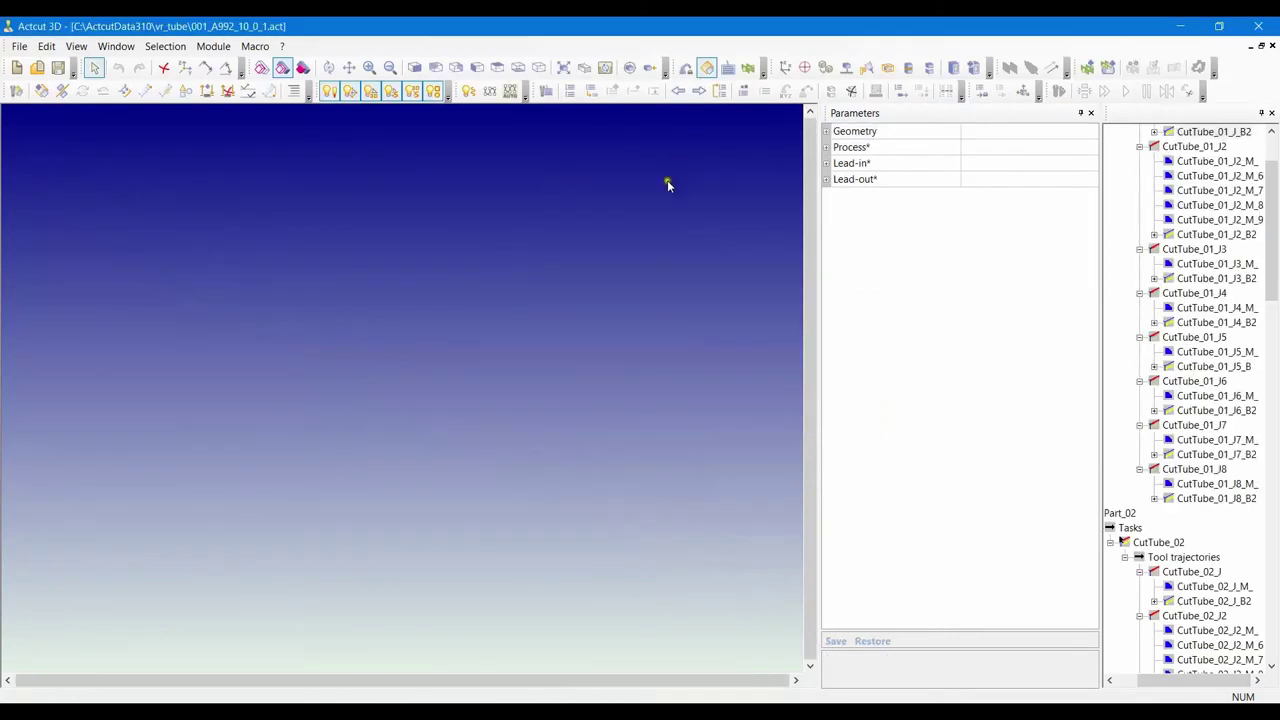
- Switch to the machining program and start its simulation from the beginning of the program
left_click(731, 66)
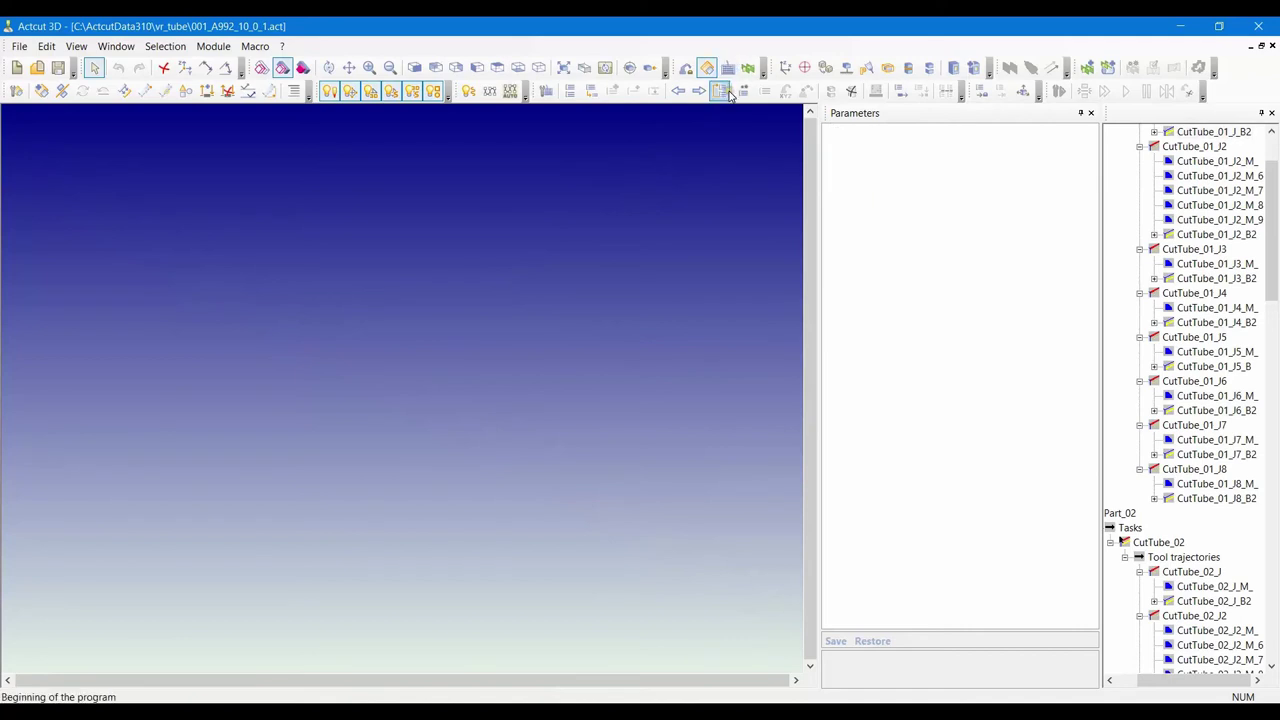
left_click(727, 67)
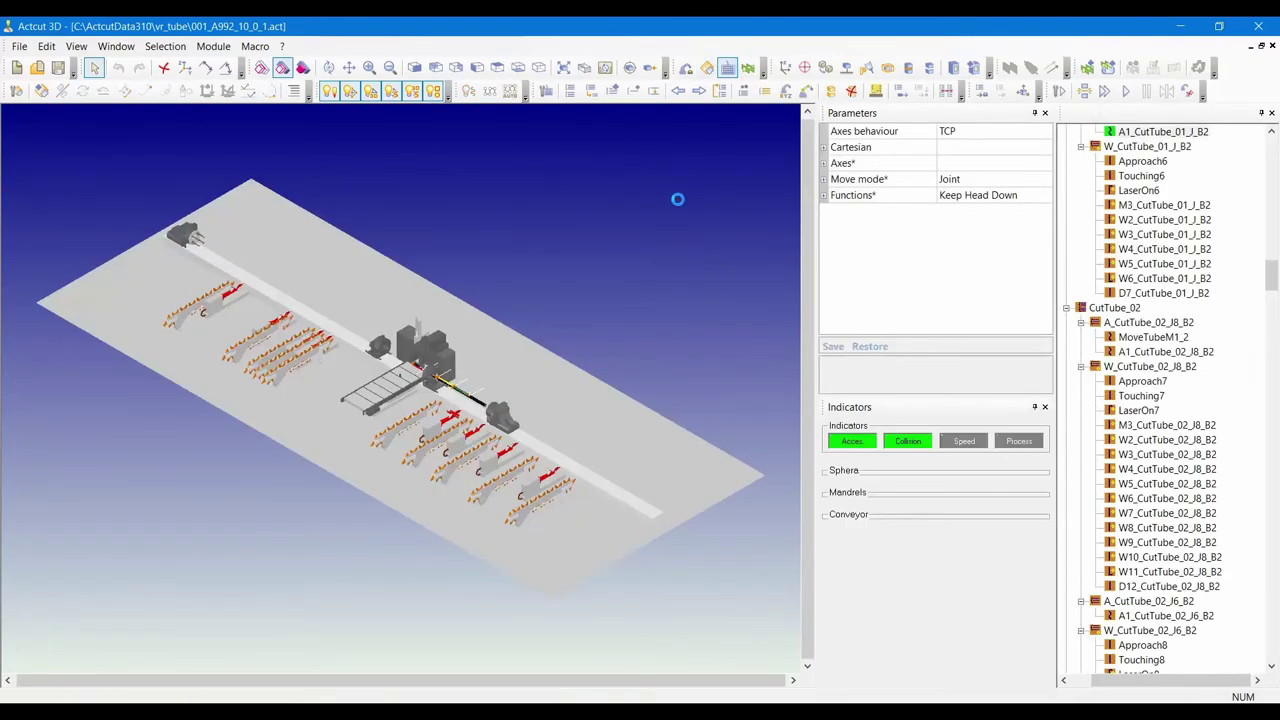
left_click(719, 91)
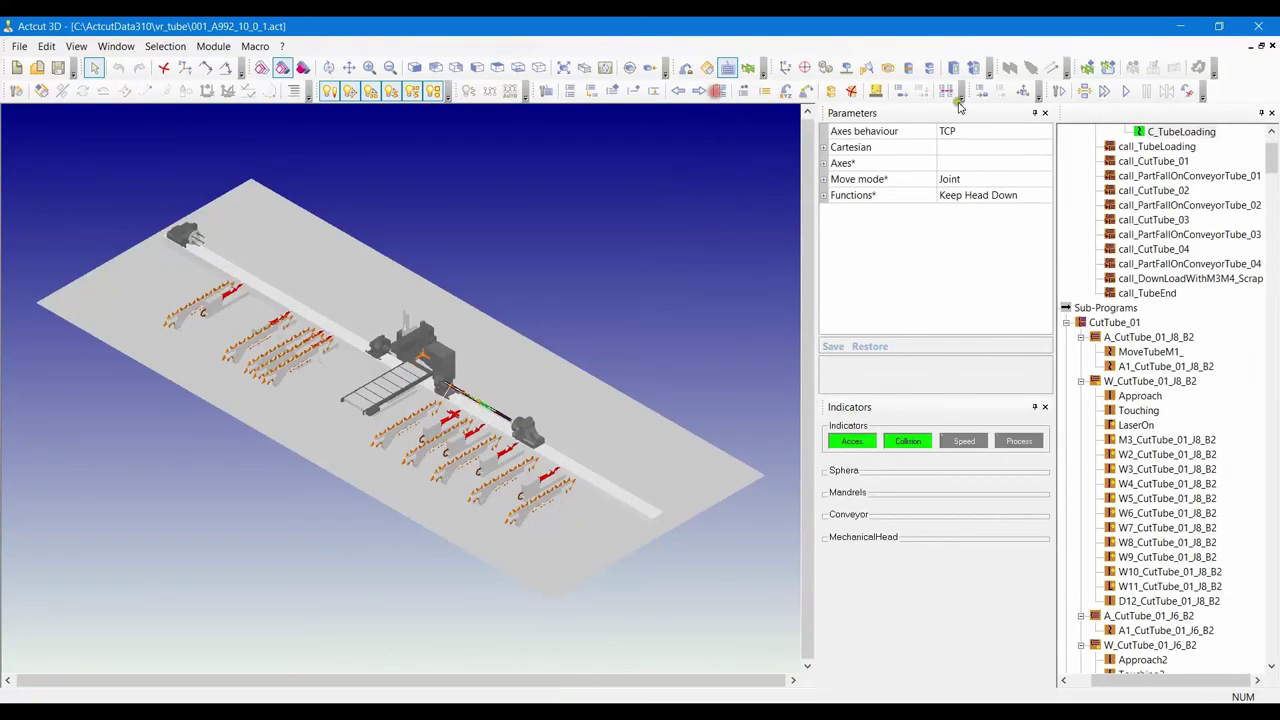
left_click(1103, 91)
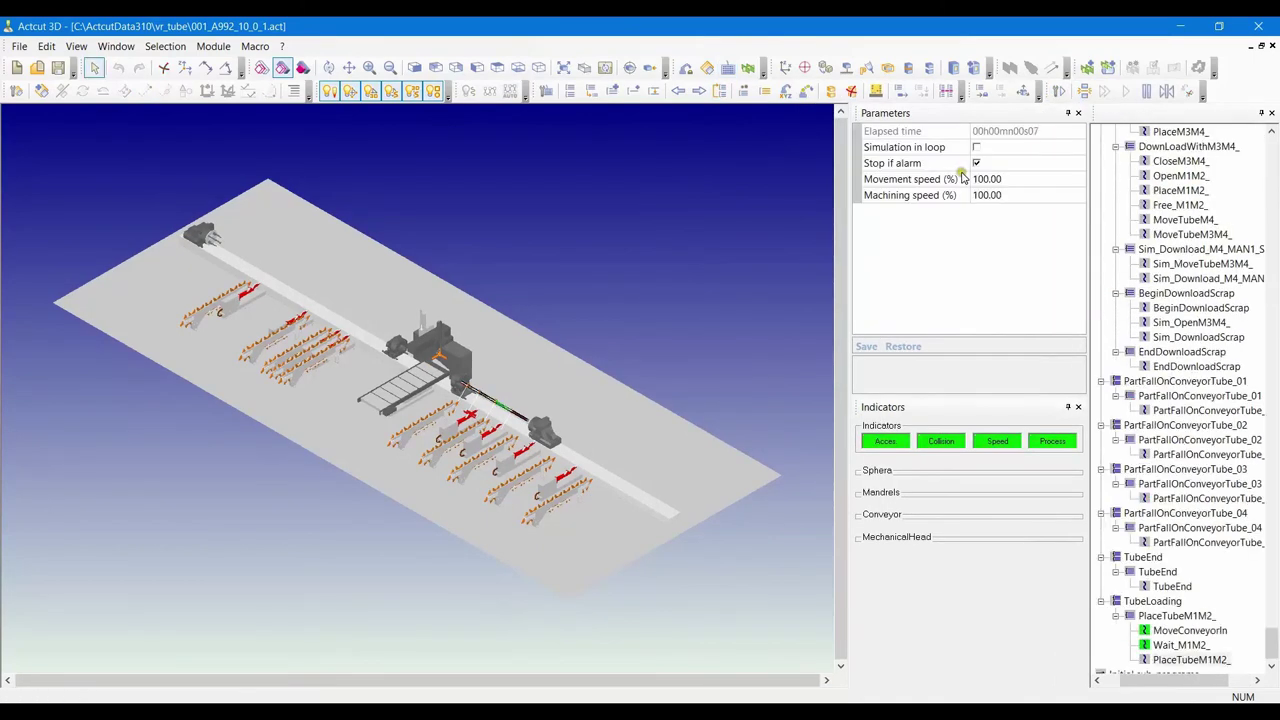
- Turn off Stop if alarm and set the simulation's movement speed to 1600% and machining speed to 400%
left_click(972, 164)
left_click(1017, 180)
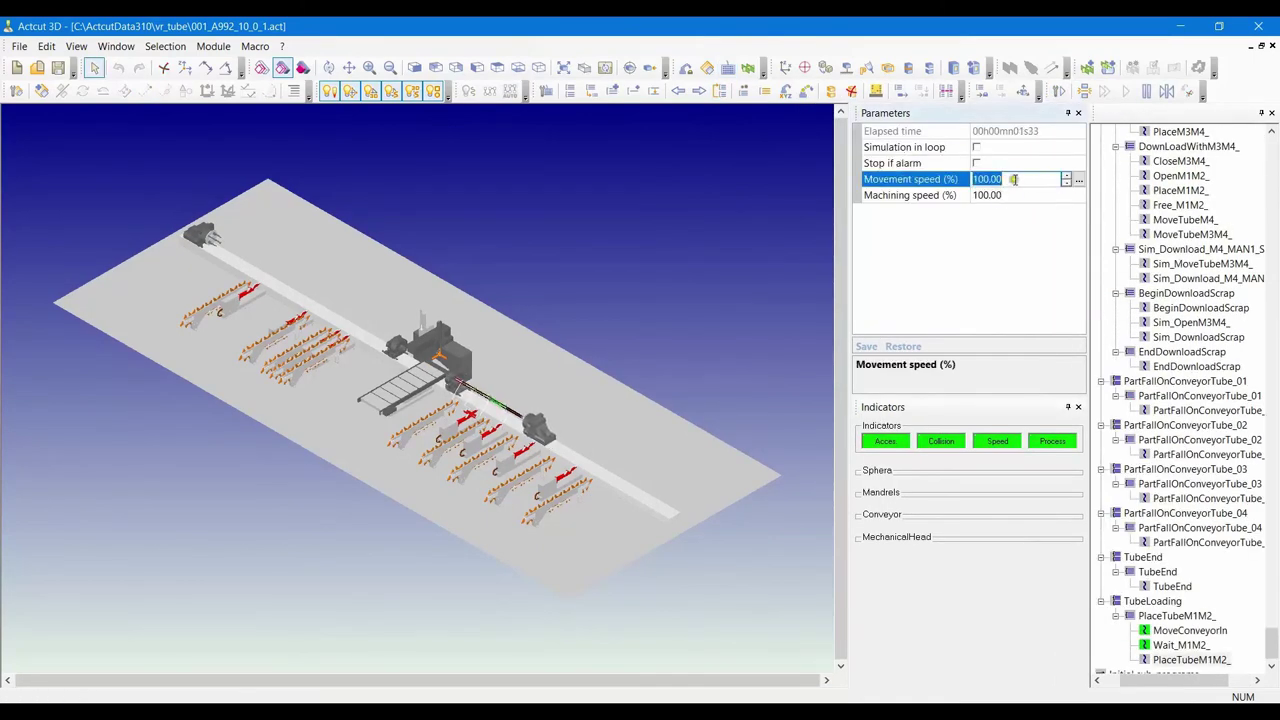
type("1600.00")
scroll(425, 398, "up", 10)
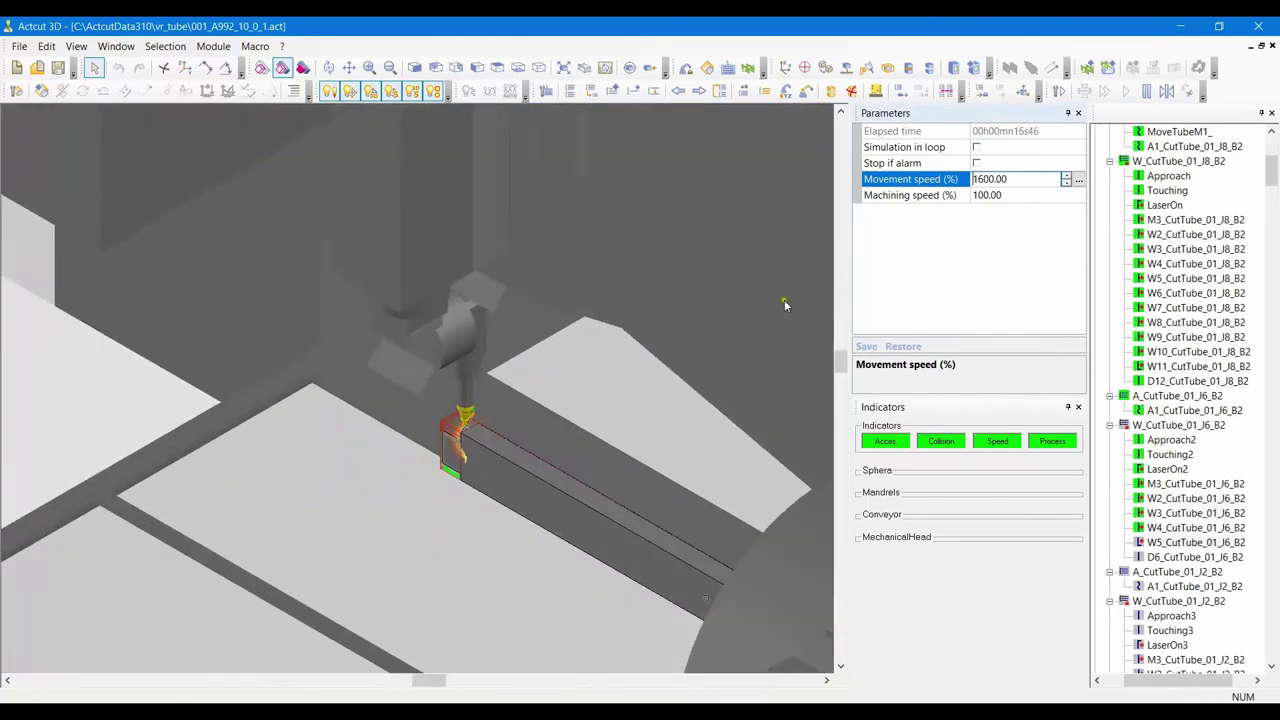
left_click(988, 196)
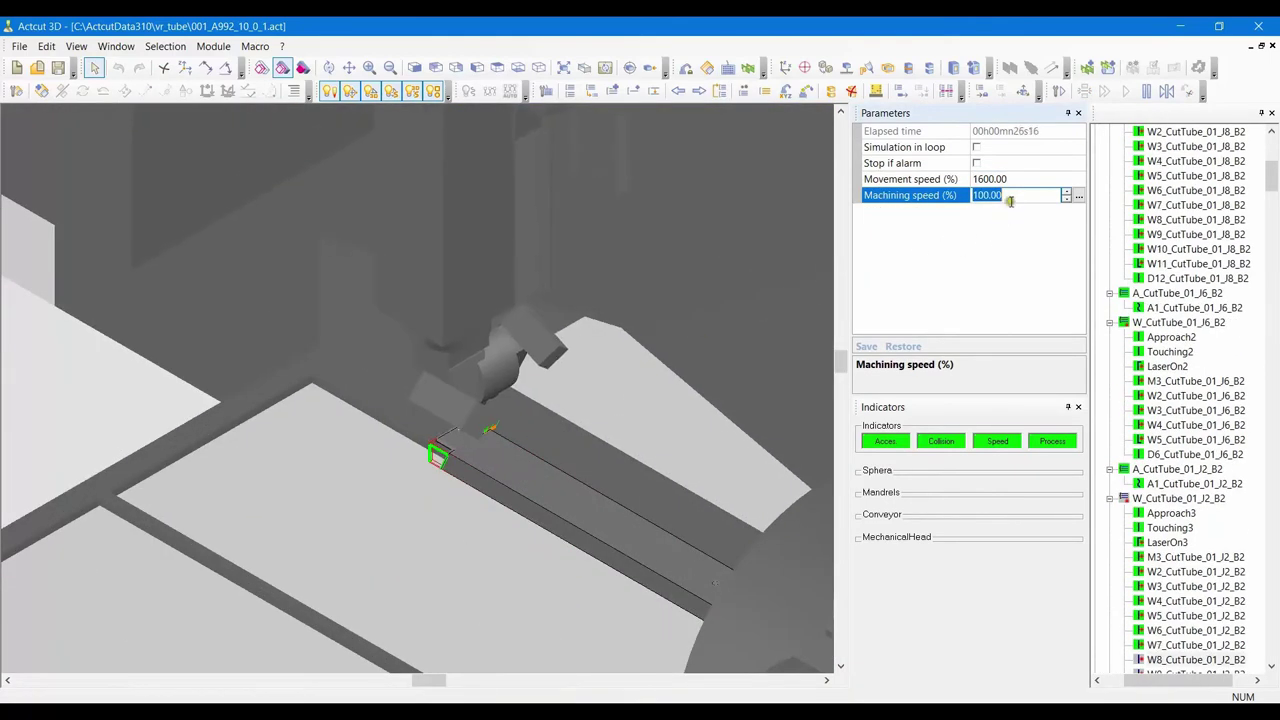
type("400.00")
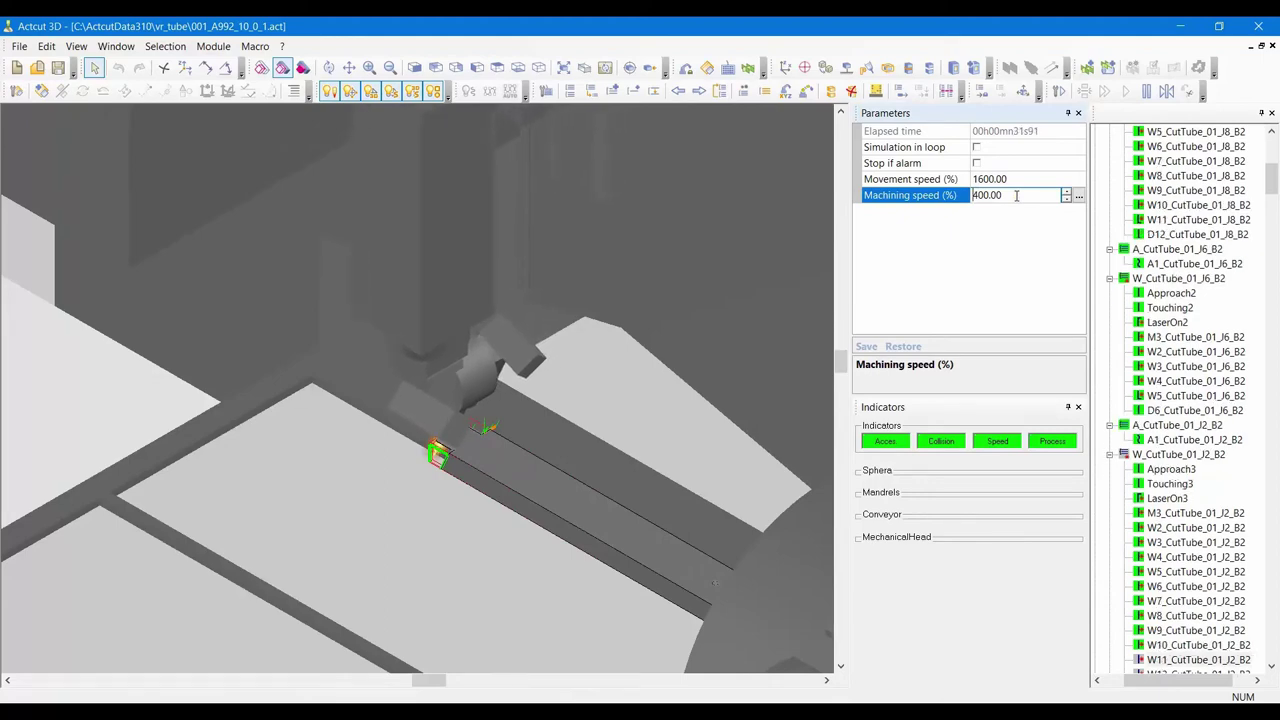
- Examine the simulated laser head cutting the first tube part up close and from the side
scroll(343, 523, "down", 5)
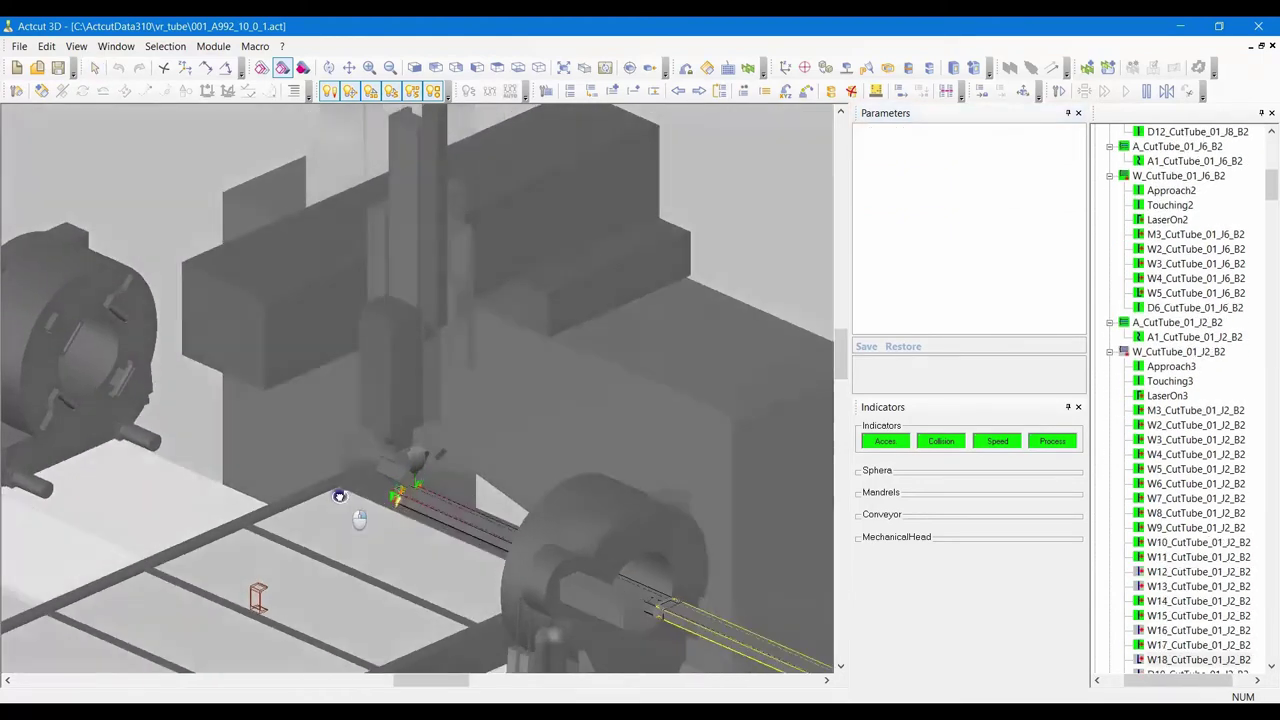
scroll(337, 491, "up", 3)
middle_click_drag(337, 484, 430, 547)
scroll(440, 530, "up", 4)
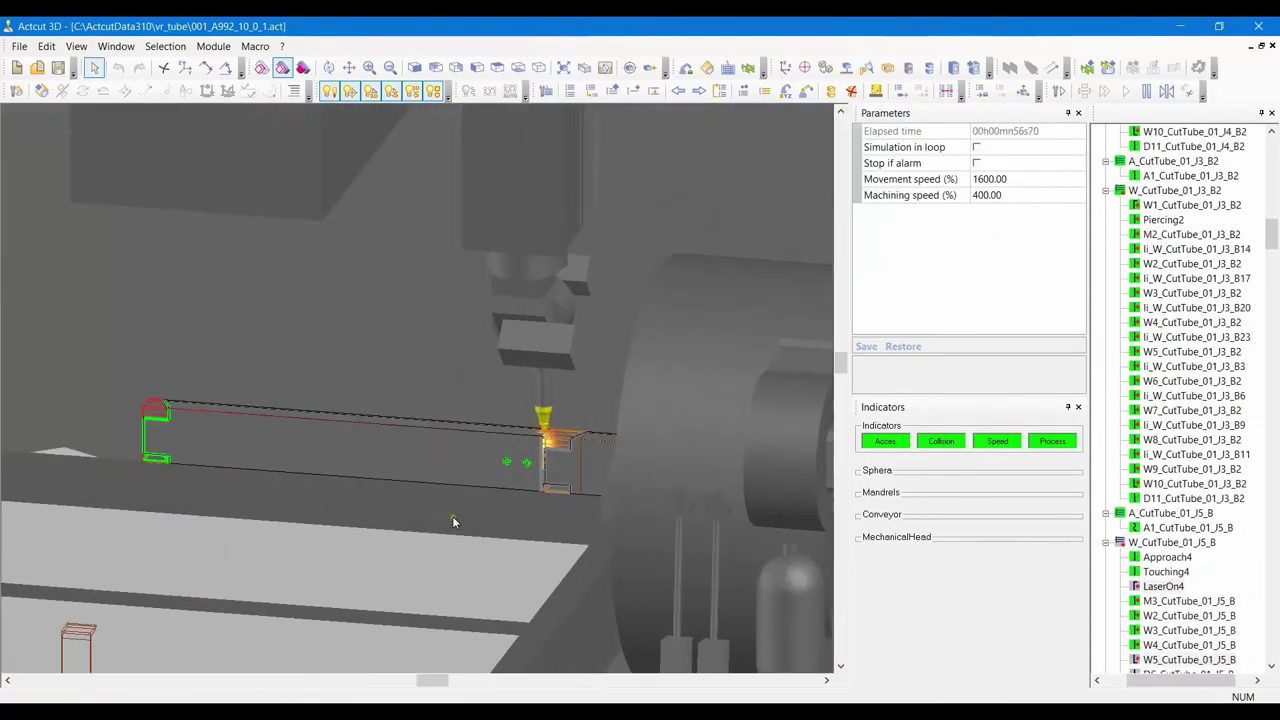